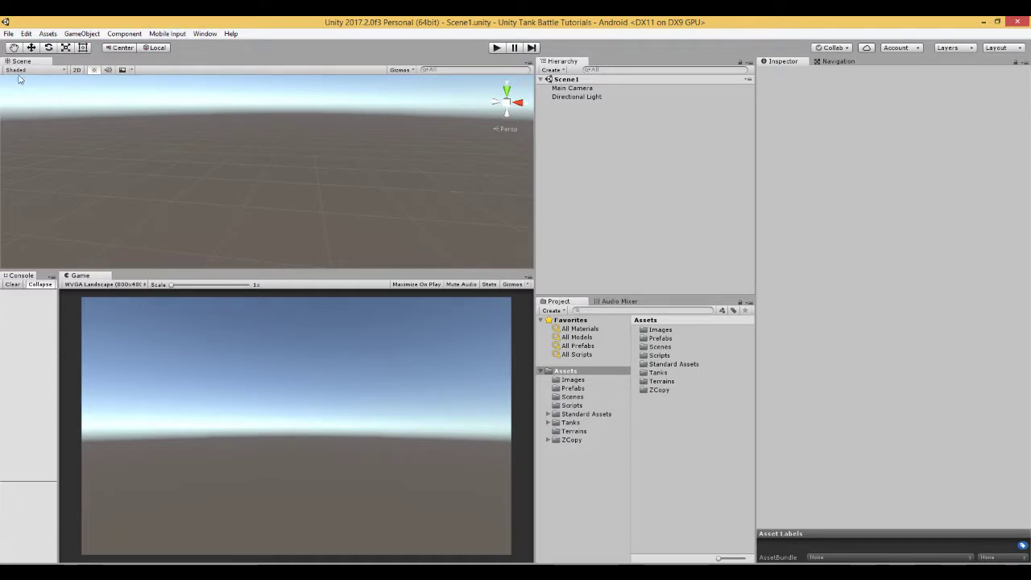
{"action": "left_click", "coordinate": [9, 34]}
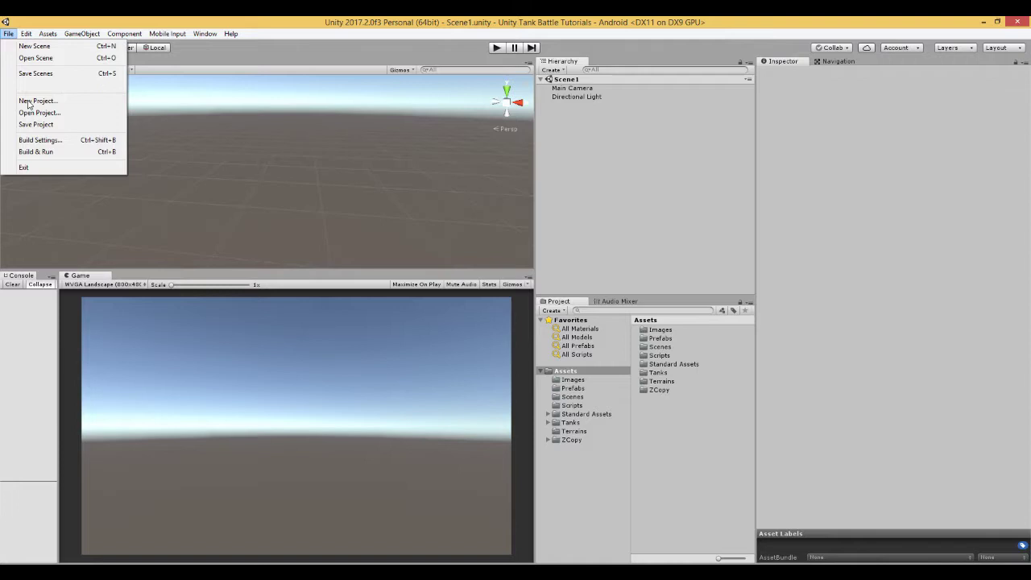
{"action": "left_click", "coordinate": [34, 141]}
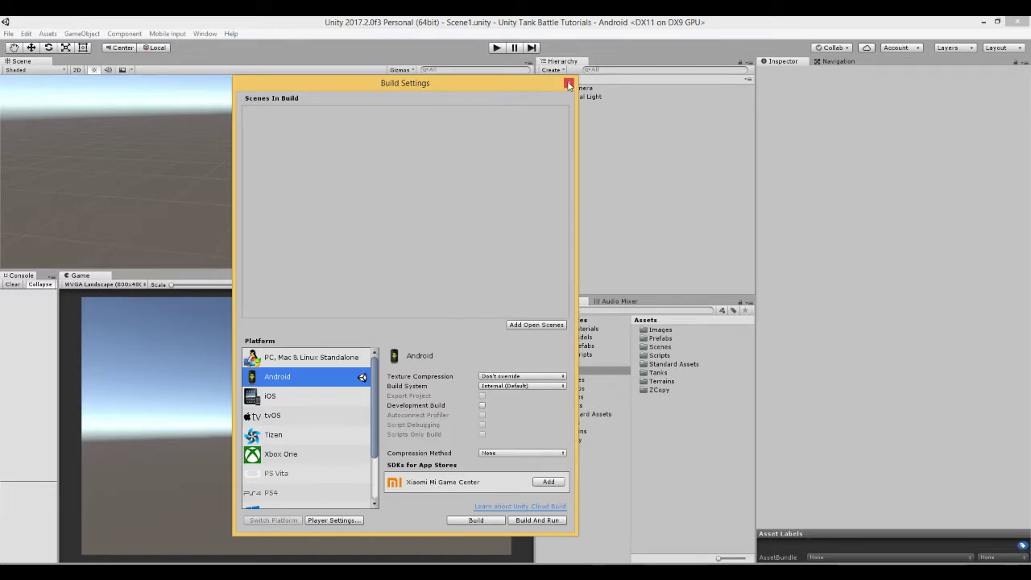
{"action": "left_click", "coordinate": [569, 83]}
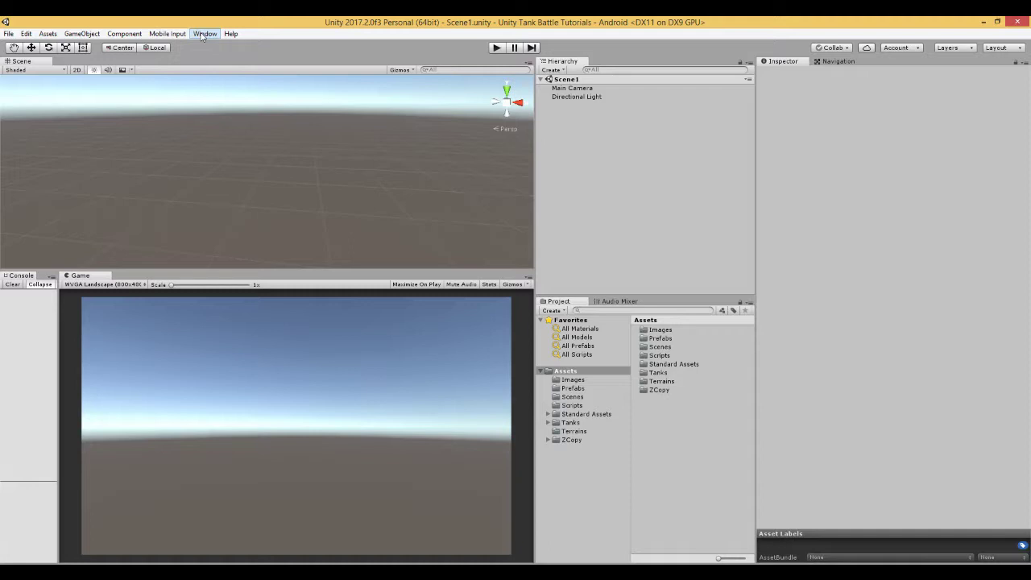
In Lighting settings, set Skybox to None, environment lighting to Color and reflections to Custom
{"action": "left_click", "coordinate": [204, 35]}
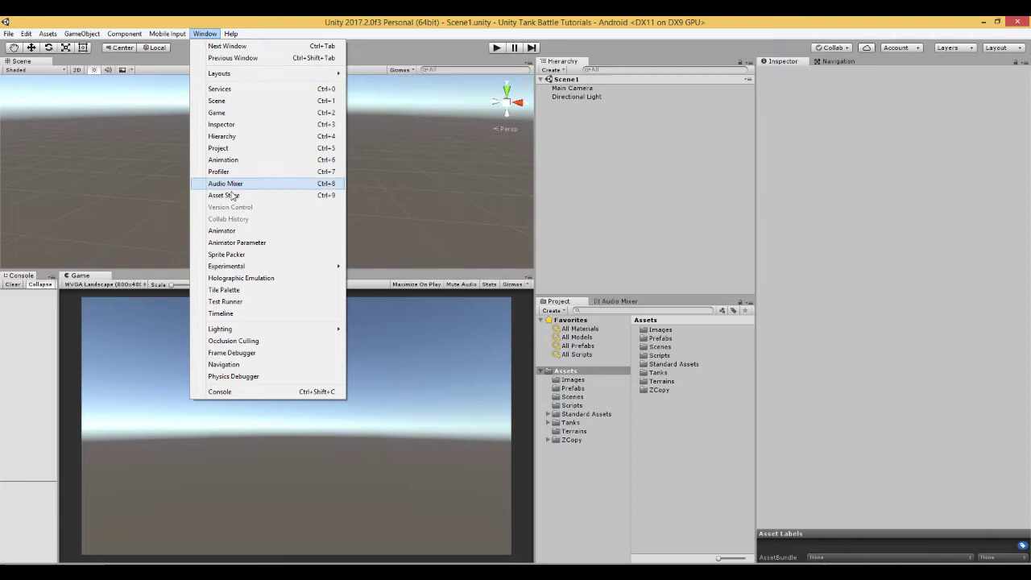
{"action": "mouse_move", "coordinate": [238, 332]}
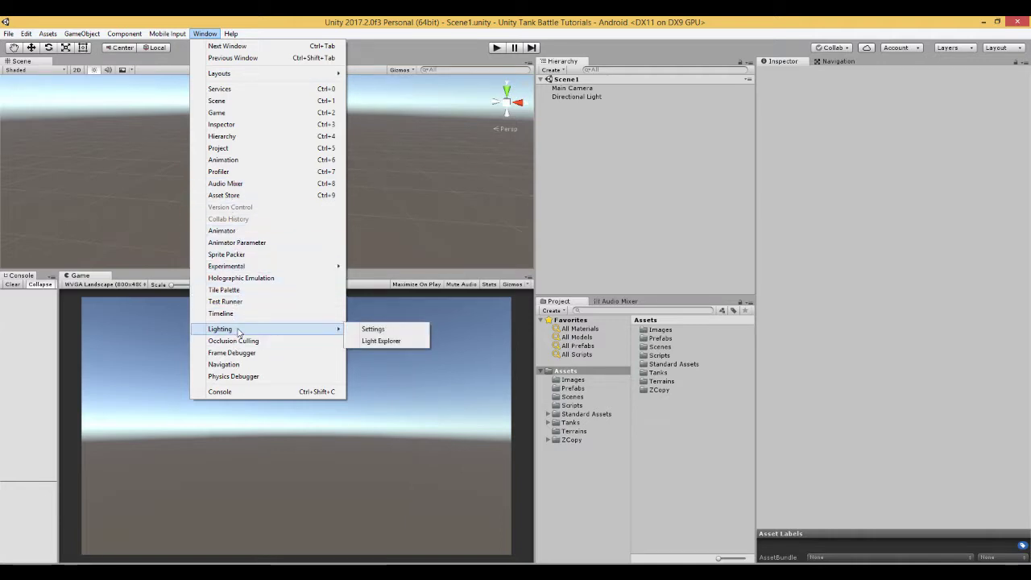
{"action": "left_click", "coordinate": [379, 332]}
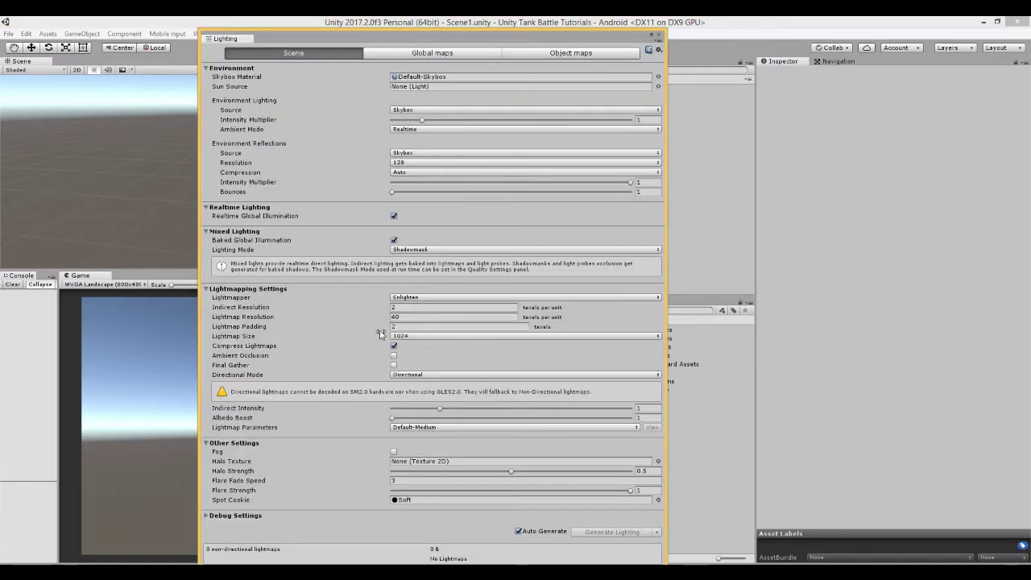
{"action": "left_click", "coordinate": [659, 77]}
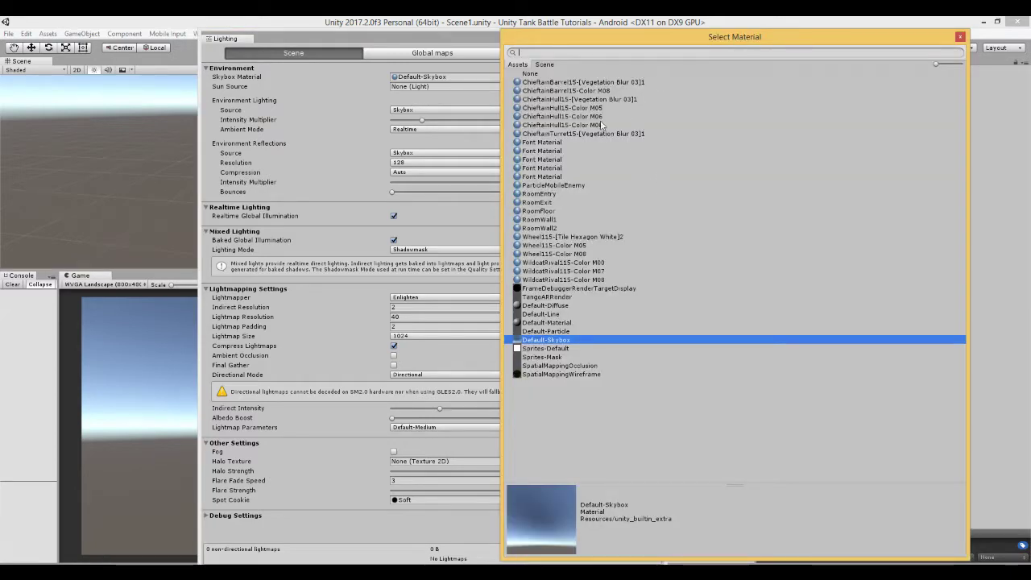
{"action": "left_click", "coordinate": [924, 71]}
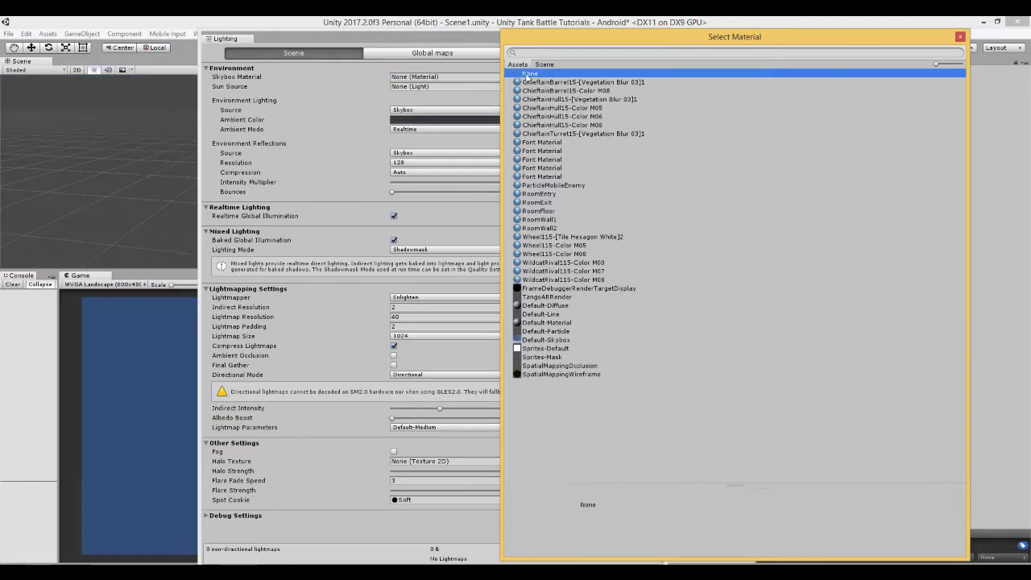
{"action": "left_click", "coordinate": [960, 36]}
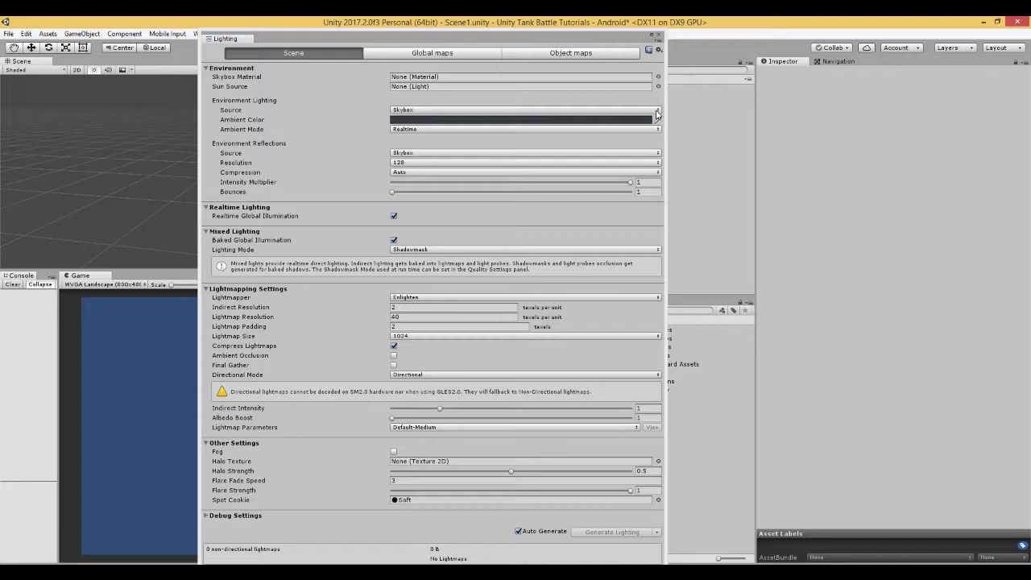
{"action": "left_click", "coordinate": [411, 110]}
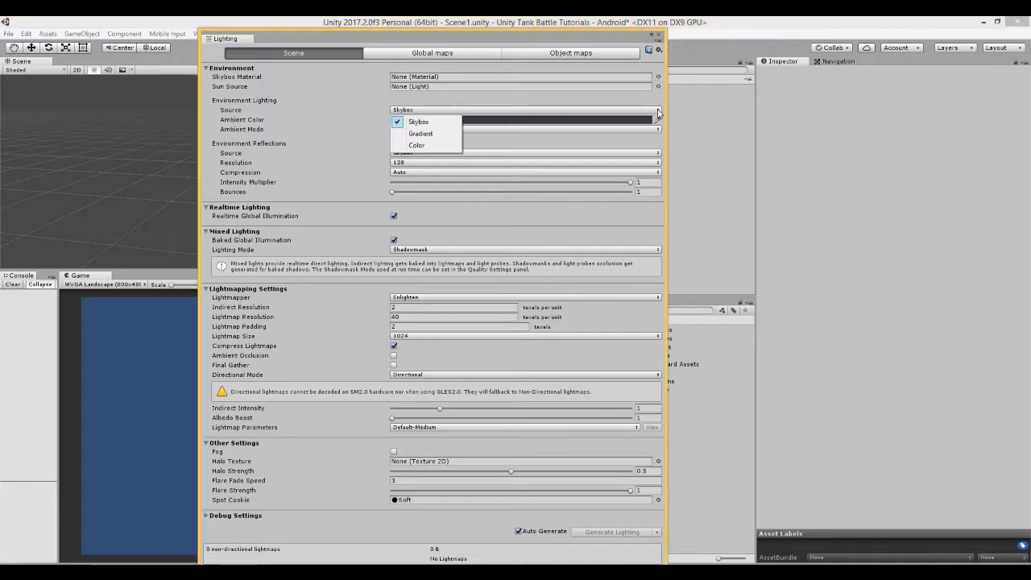
{"action": "left_click", "coordinate": [416, 145]}
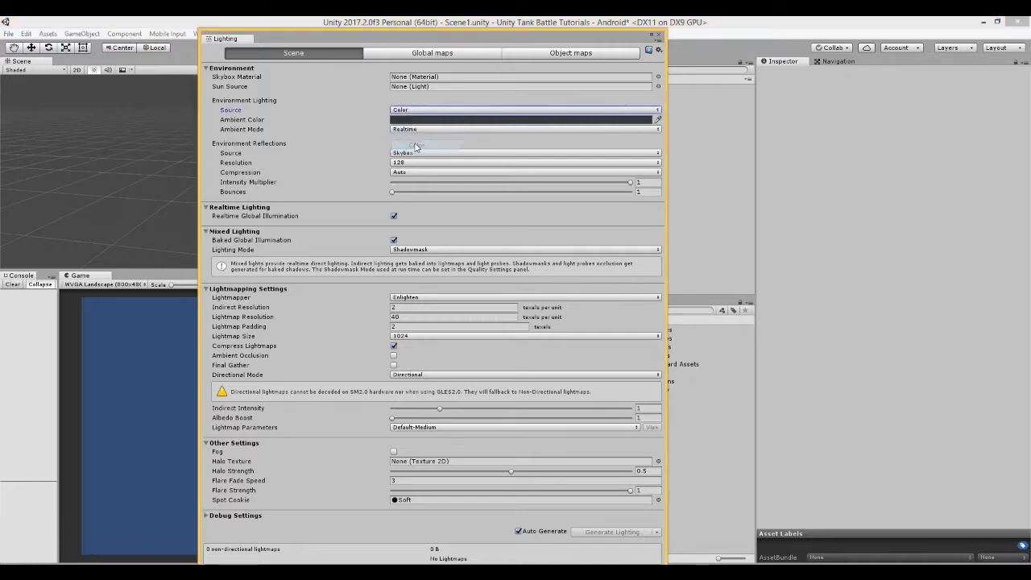
{"action": "left_click", "coordinate": [658, 153]}
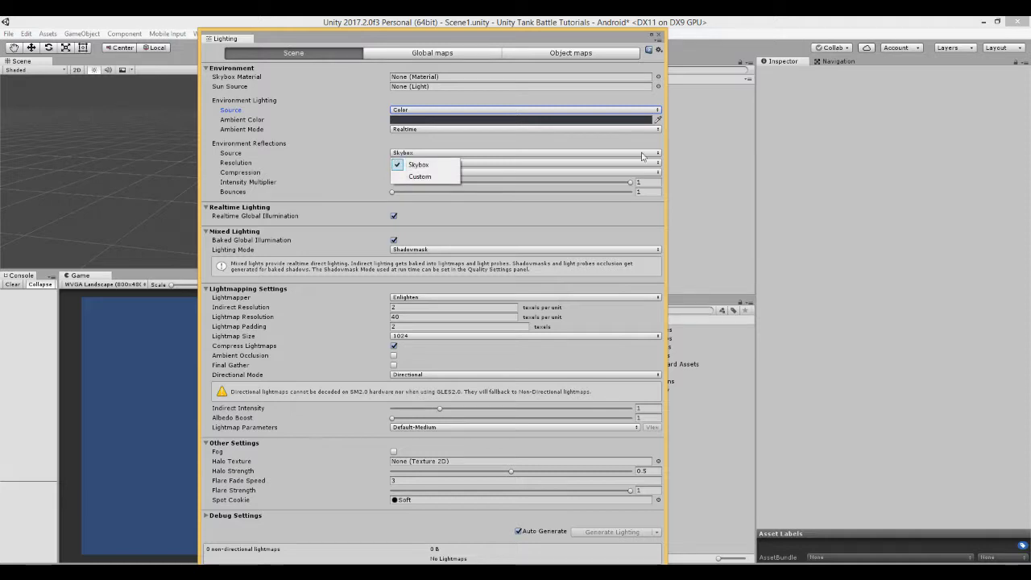
{"action": "left_click", "coordinate": [419, 176]}
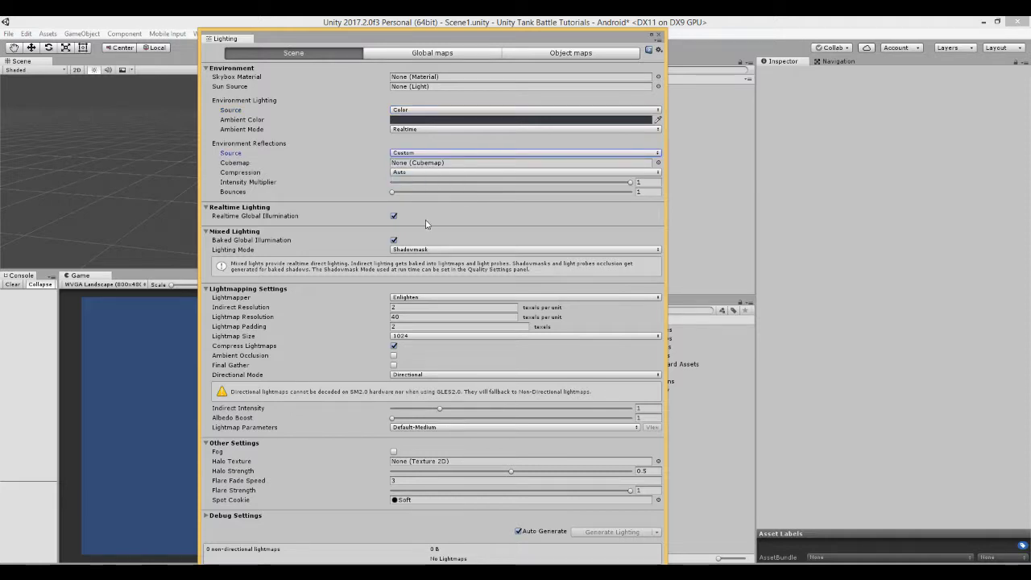
Turn off Realtime GI, make lightmaps Non-Directional, and disable Auto Generate
{"action": "left_click", "coordinate": [394, 216]}
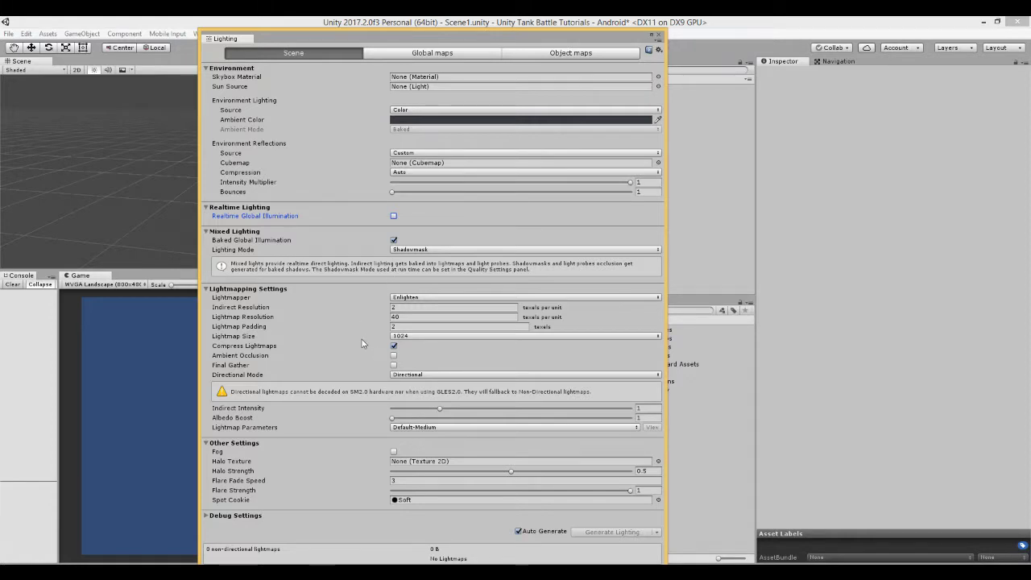
{"action": "left_click", "coordinate": [657, 376]}
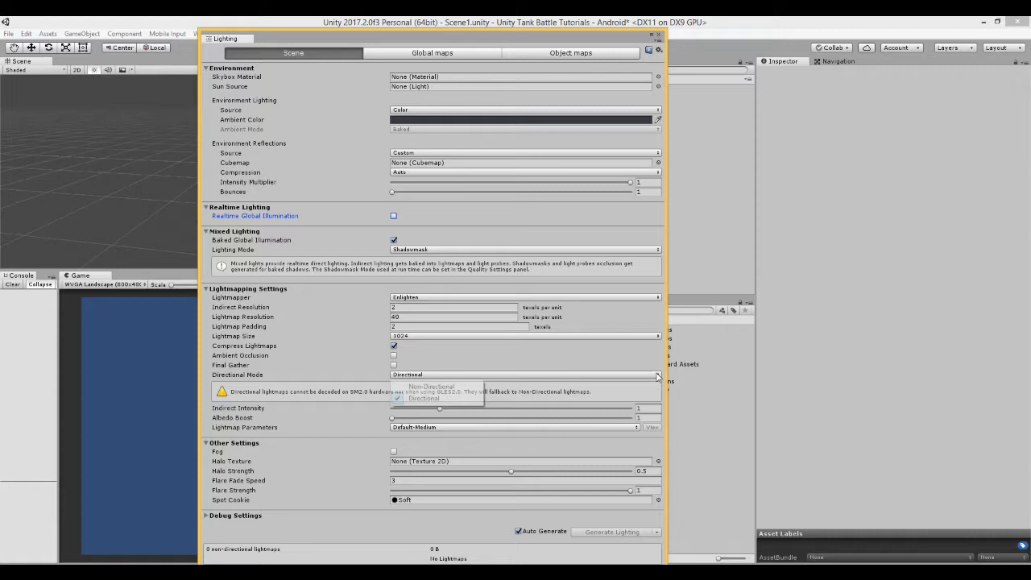
{"action": "left_click", "coordinate": [429, 388]}
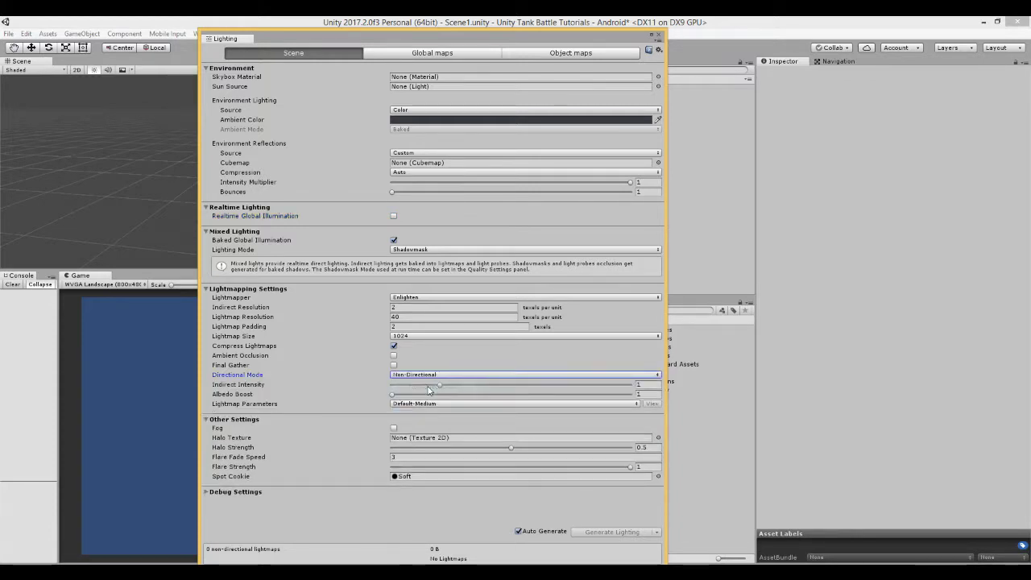
{"action": "left_click", "coordinate": [519, 532]}
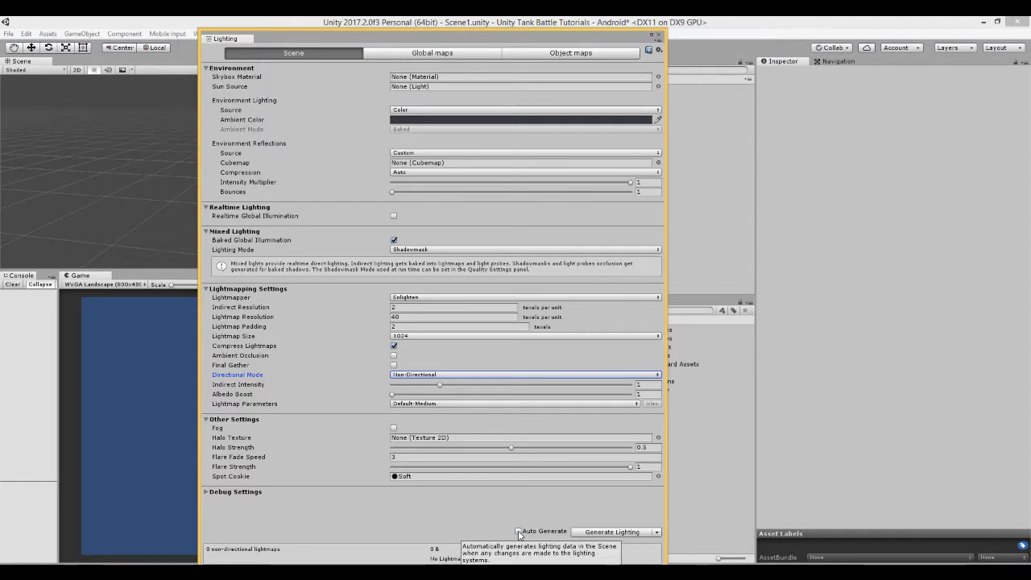
{"action": "left_click", "coordinate": [207, 492]}
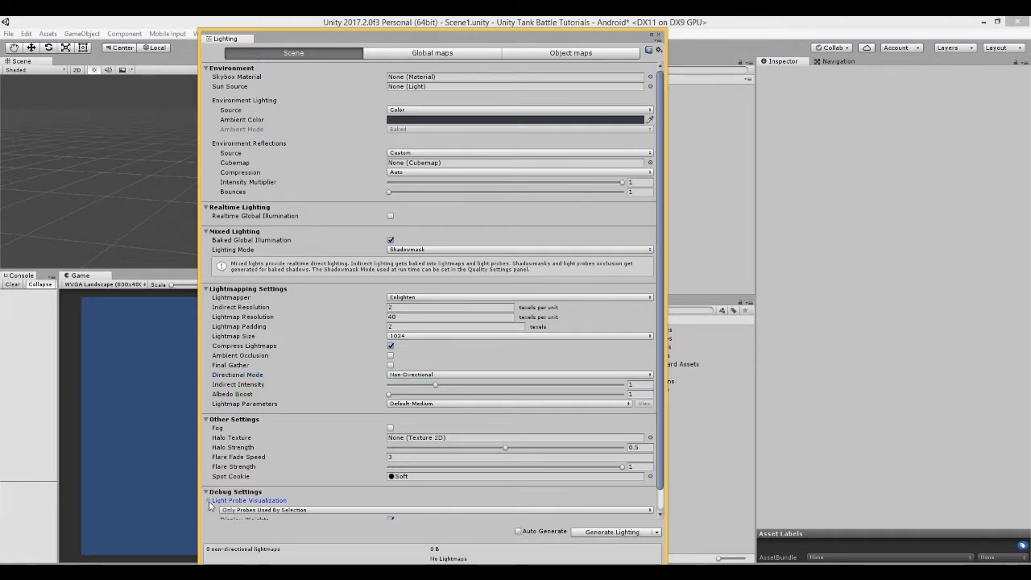
{"action": "scroll", "coordinate": [208, 505], "scroll_direction": "down", "scroll_amount": 1}
{"action": "scroll", "coordinate": [209, 505], "scroll_direction": "up", "scroll_amount": 1}
{"action": "left_click", "coordinate": [657, 36]}
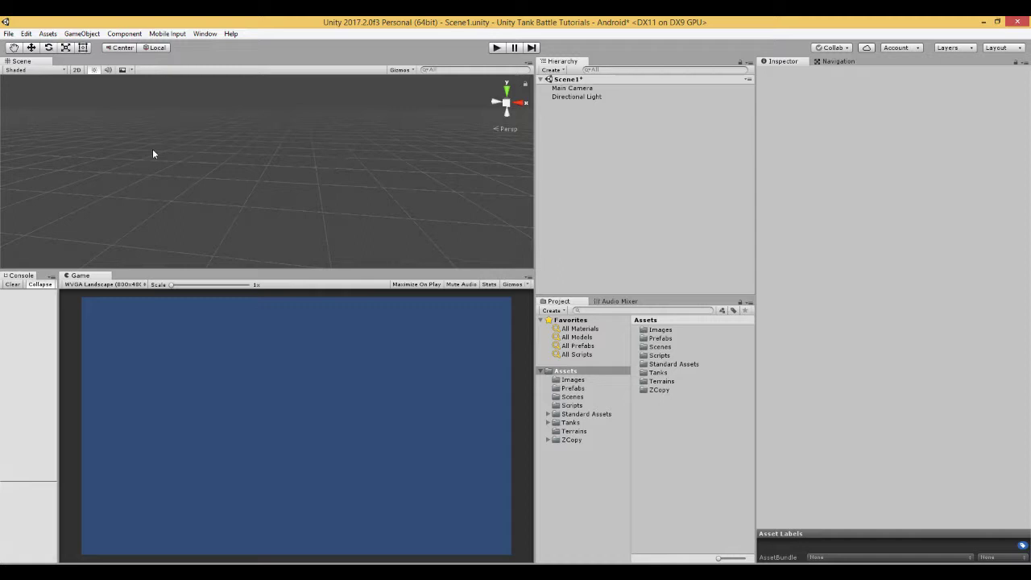
Make Medium the default quality level in Quality Settings
{"action": "left_click", "coordinate": [25, 36]}
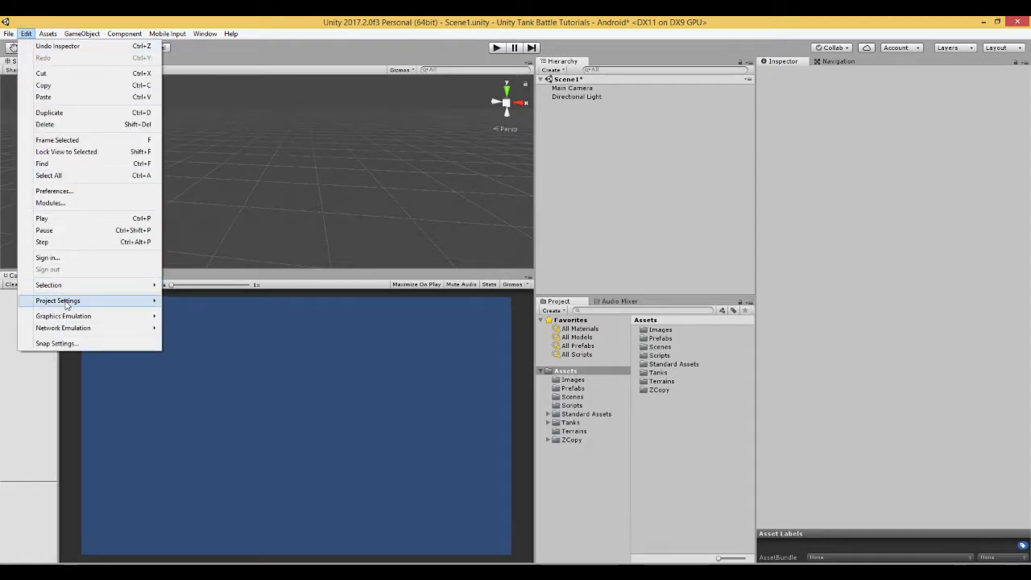
{"action": "mouse_move", "coordinate": [97, 301]}
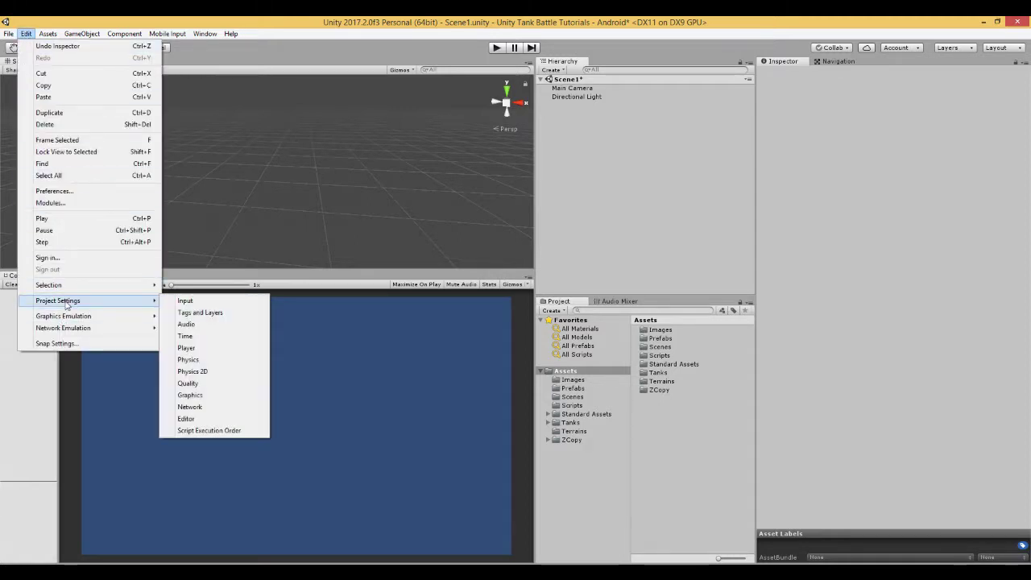
{"action": "left_click", "coordinate": [213, 384]}
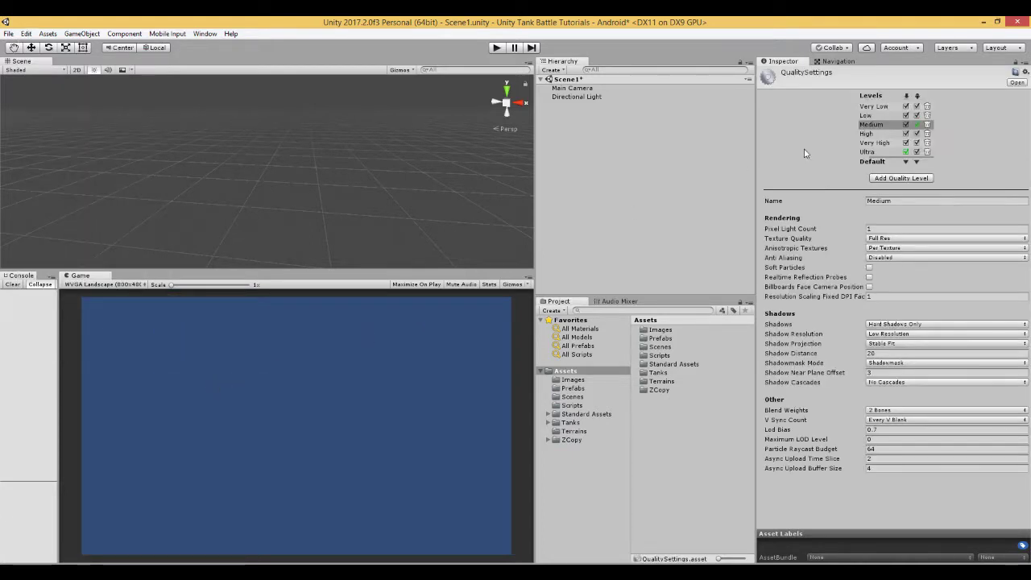
{"action": "left_click", "coordinate": [907, 163]}
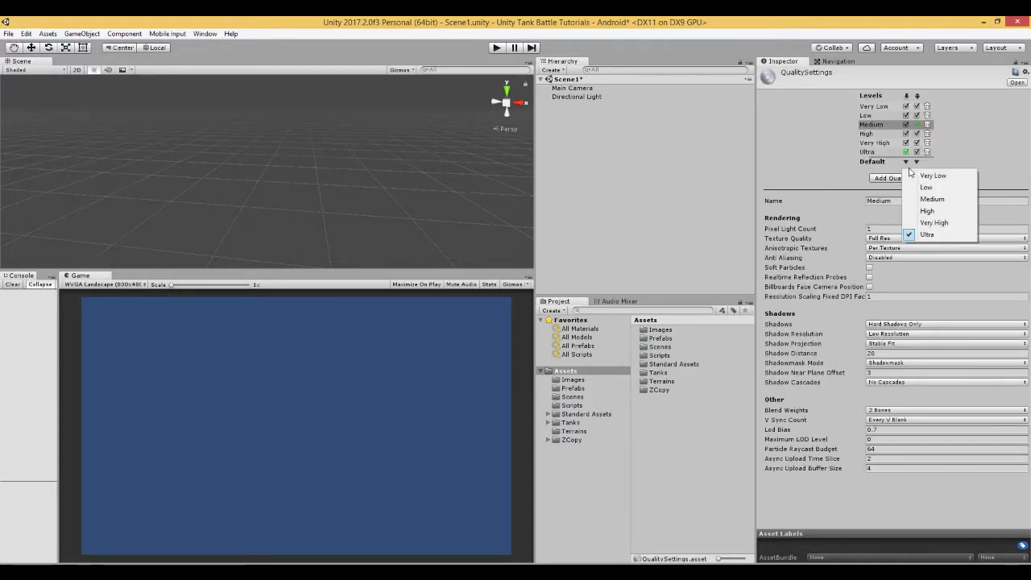
{"action": "left_click", "coordinate": [917, 199]}
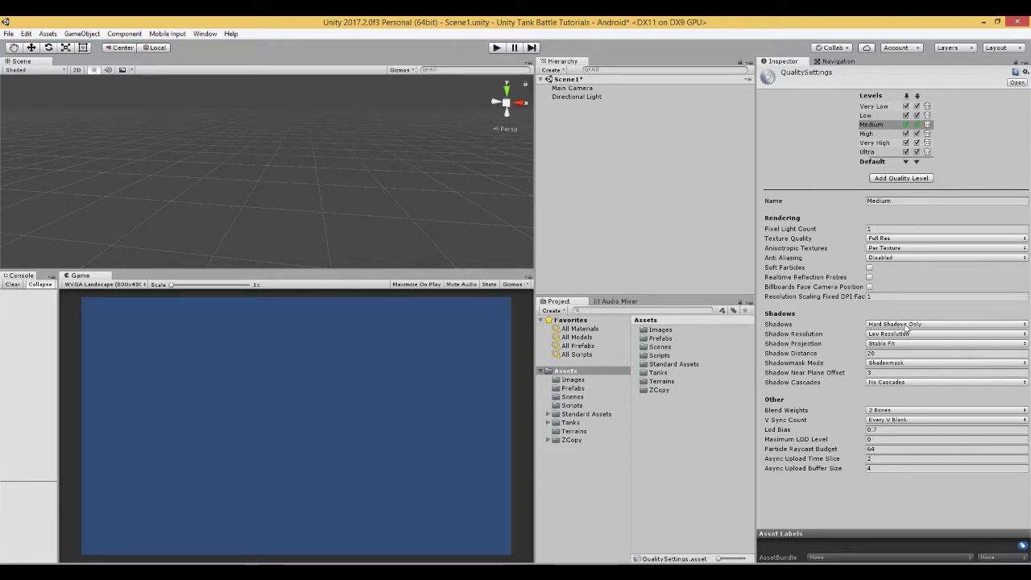
Set the Medium level's Shadows to Disable Shadows, then deselect the settings
{"action": "left_click", "coordinate": [1025, 325]}
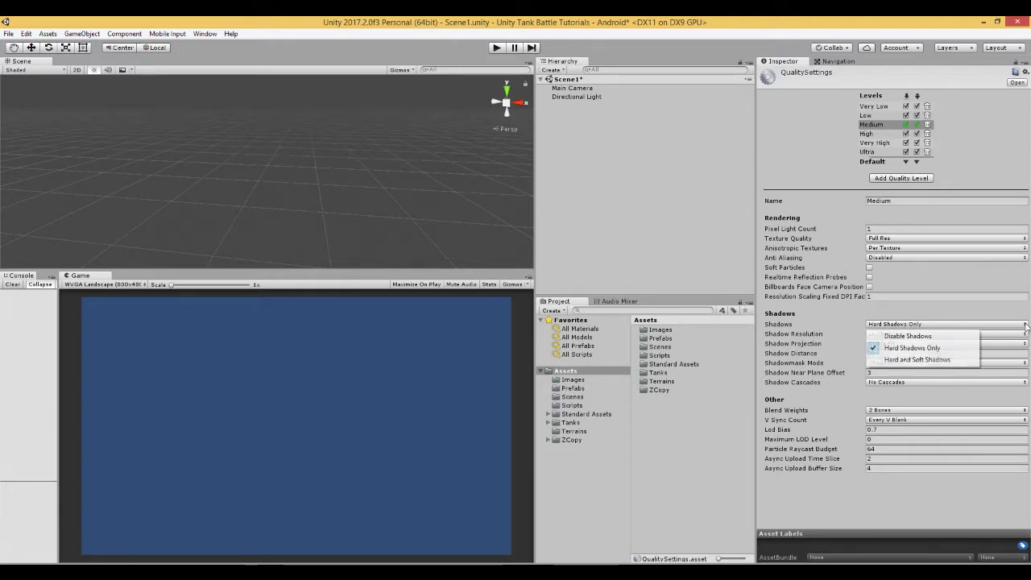
{"action": "left_click", "coordinate": [917, 337]}
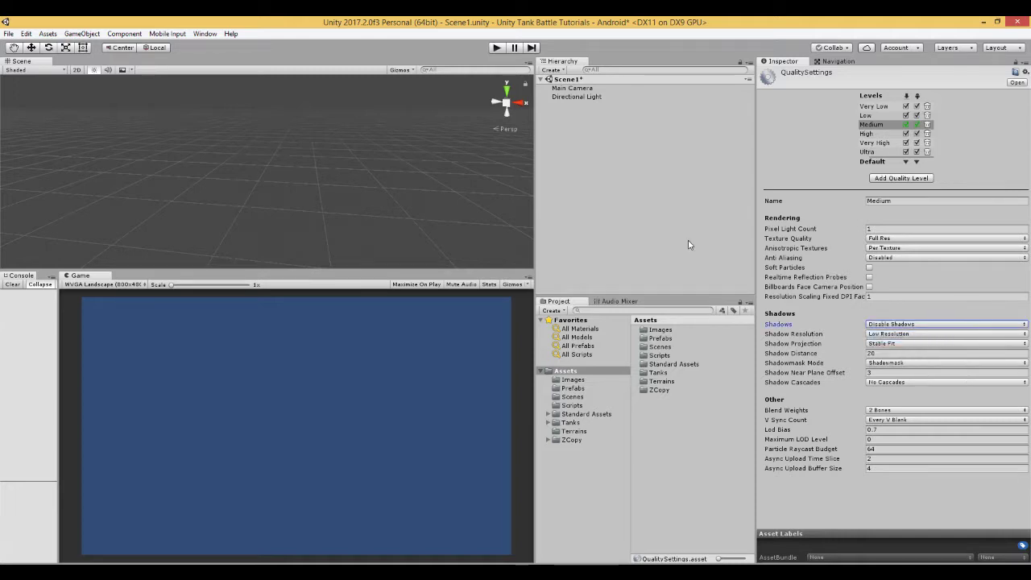
{"action": "left_click", "coordinate": [584, 110]}
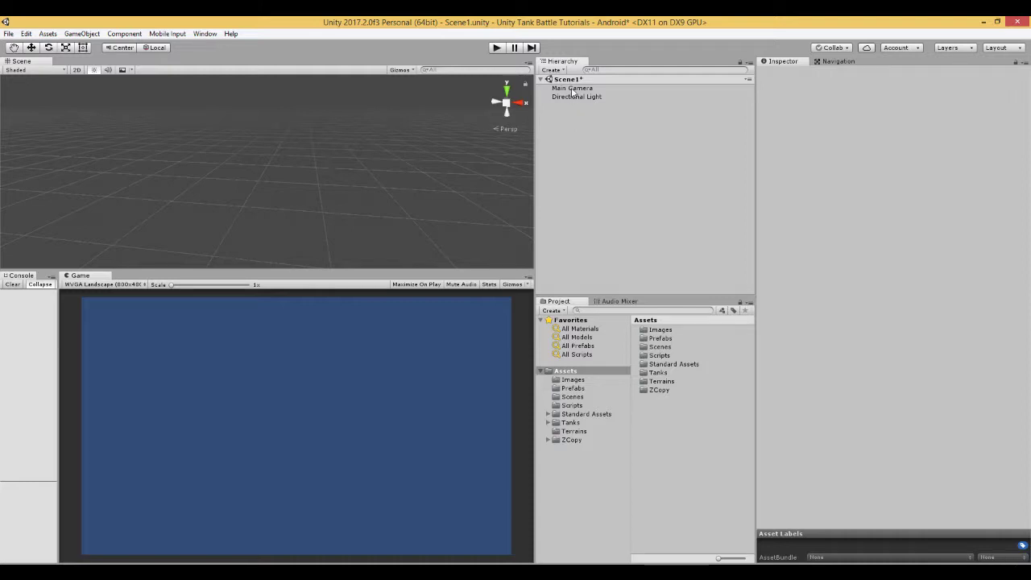
Remove the Main Camera's Flare Layer, uncheck MSAA and HDR, and set Clear Flags to Solid Color
{"action": "left_click", "coordinate": [572, 89]}
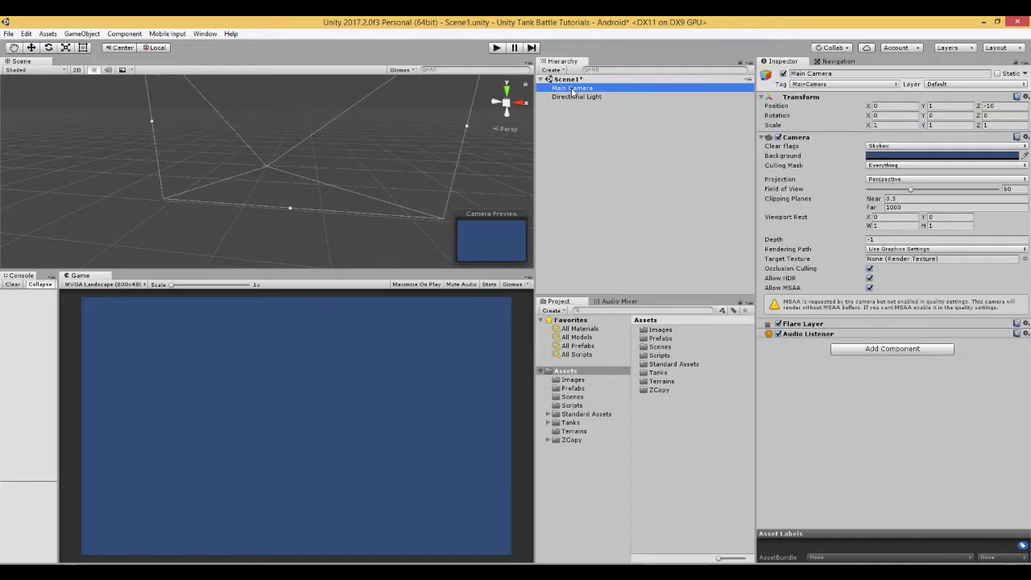
{"action": "left_click", "coordinate": [1025, 323]}
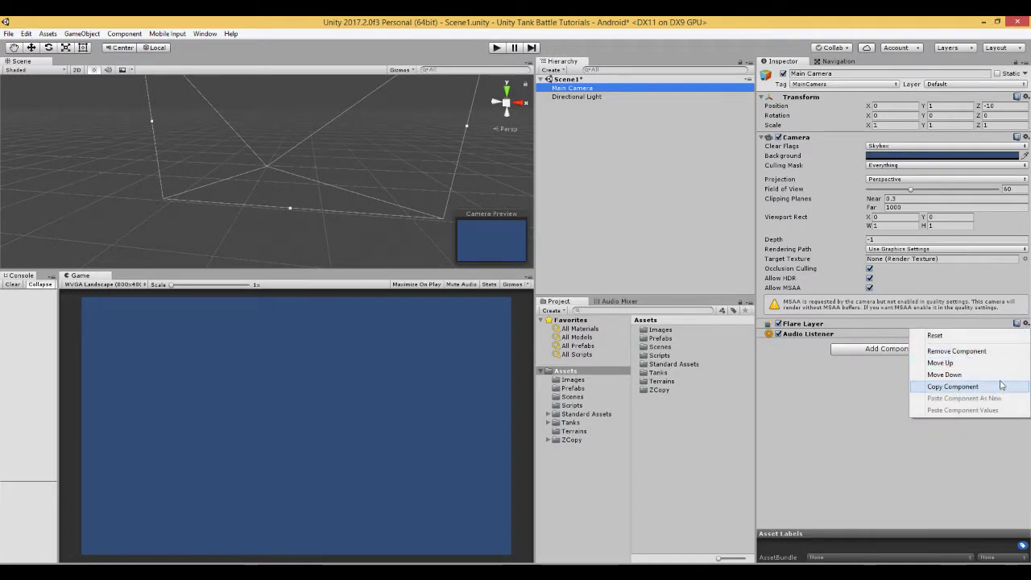
{"action": "left_click", "coordinate": [1011, 352]}
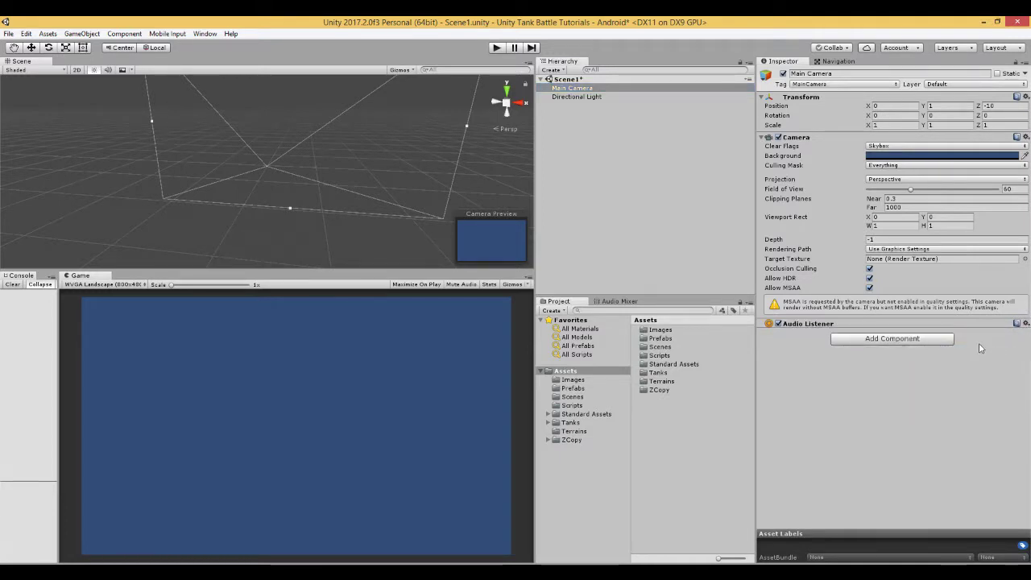
{"action": "left_click", "coordinate": [870, 288]}
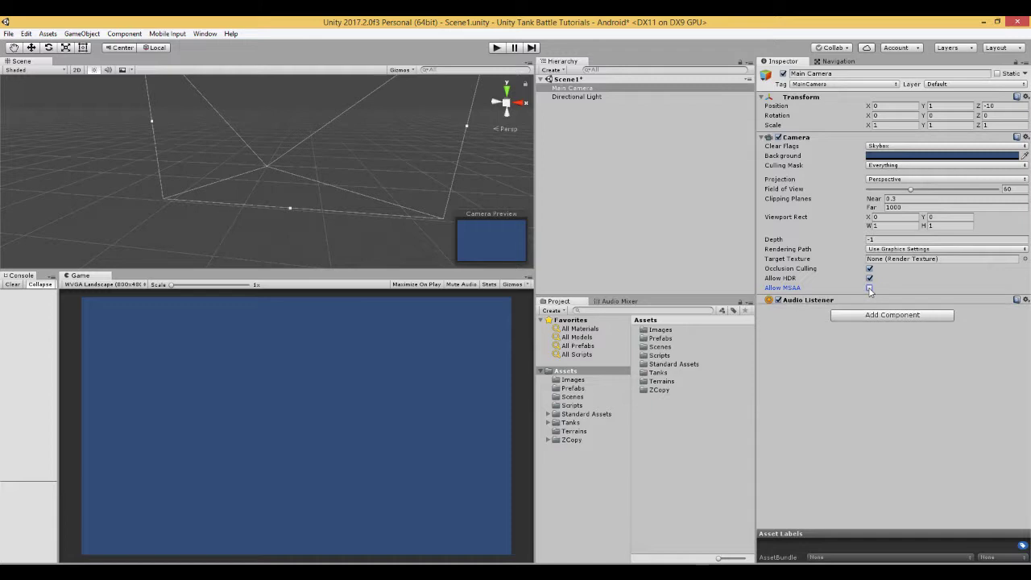
{"action": "left_click", "coordinate": [870, 278]}
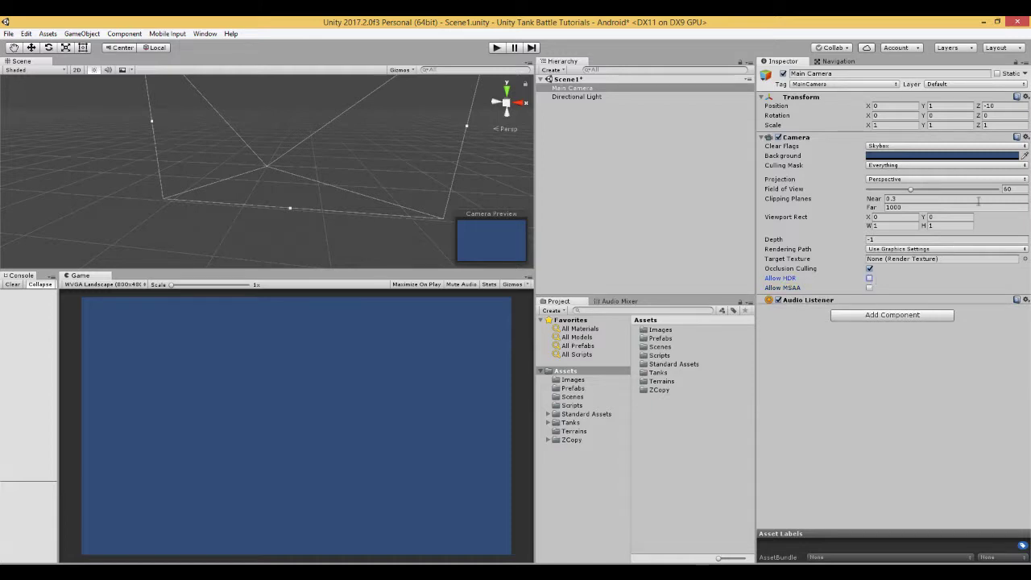
{"action": "left_click", "coordinate": [1025, 146]}
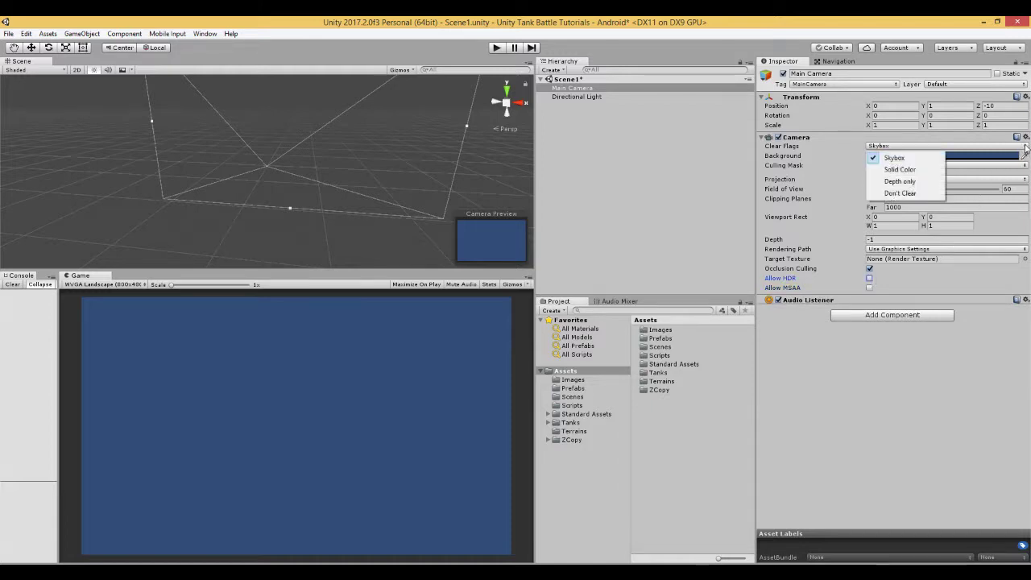
{"action": "left_click", "coordinate": [893, 170]}
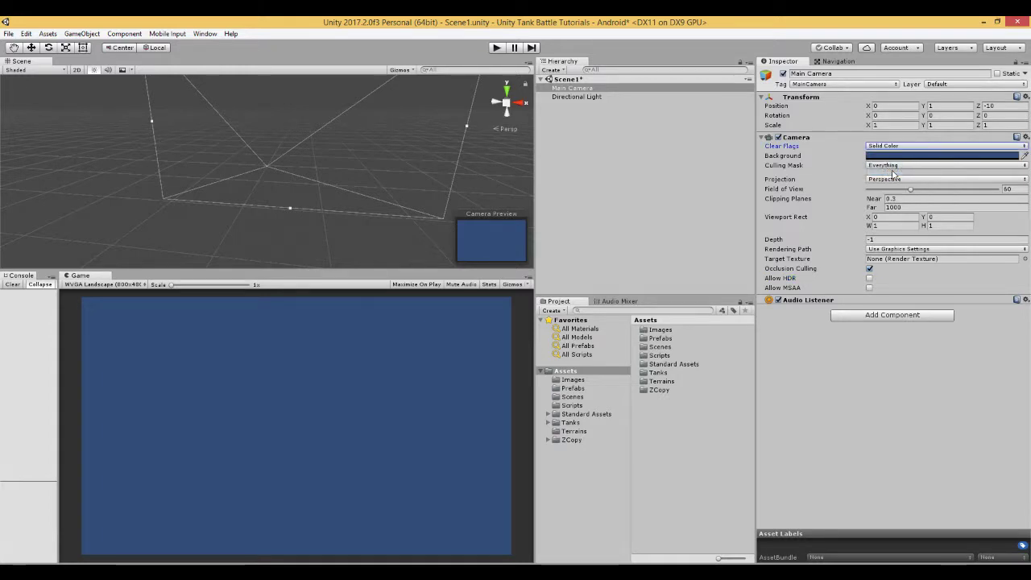
Set the Directional Light's Mode to Baked and Shadow Type to No Shadows, then deselect it
{"action": "left_click", "coordinate": [578, 98]}
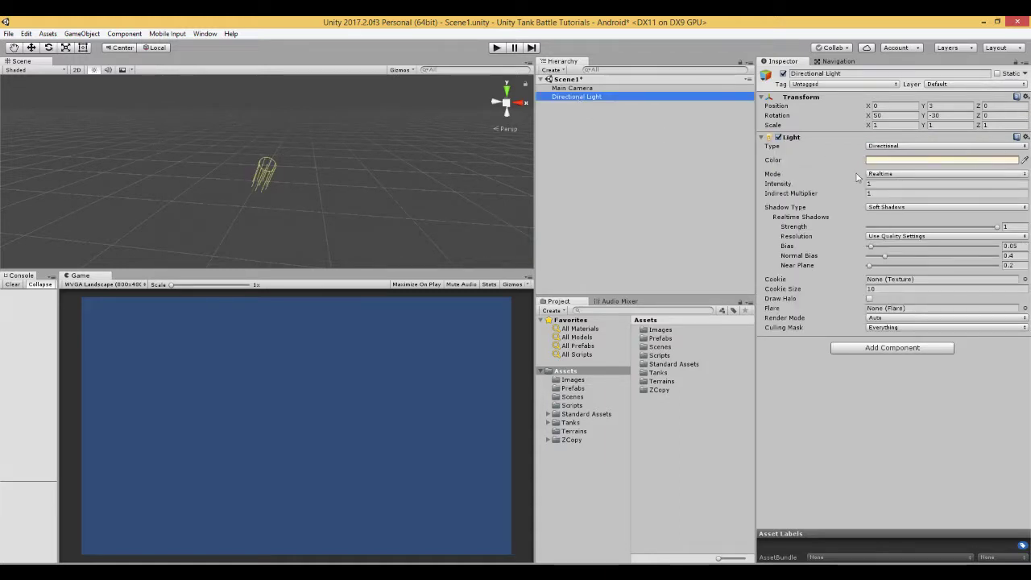
{"action": "left_click", "coordinate": [1019, 174]}
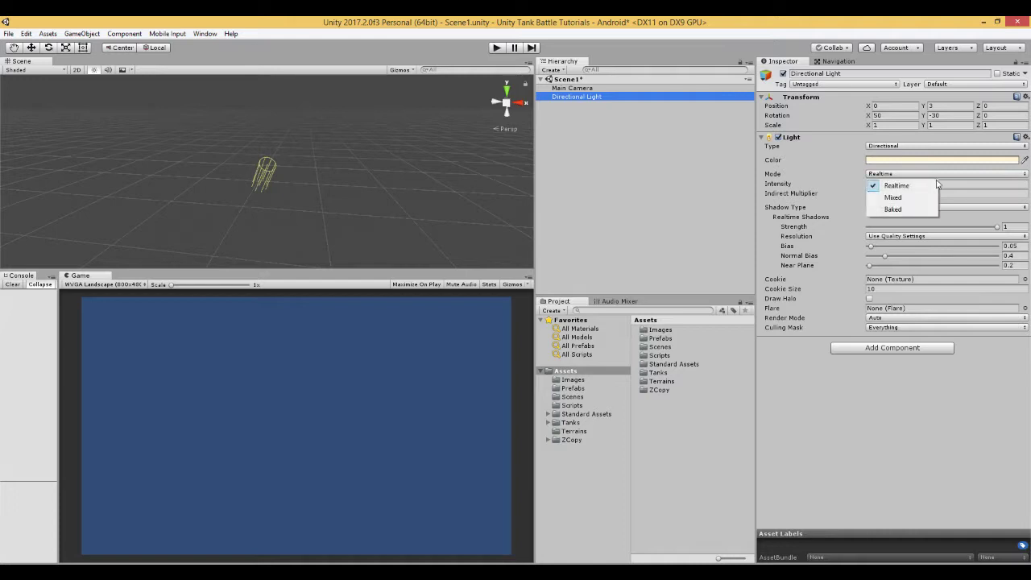
{"action": "left_click", "coordinate": [907, 210]}
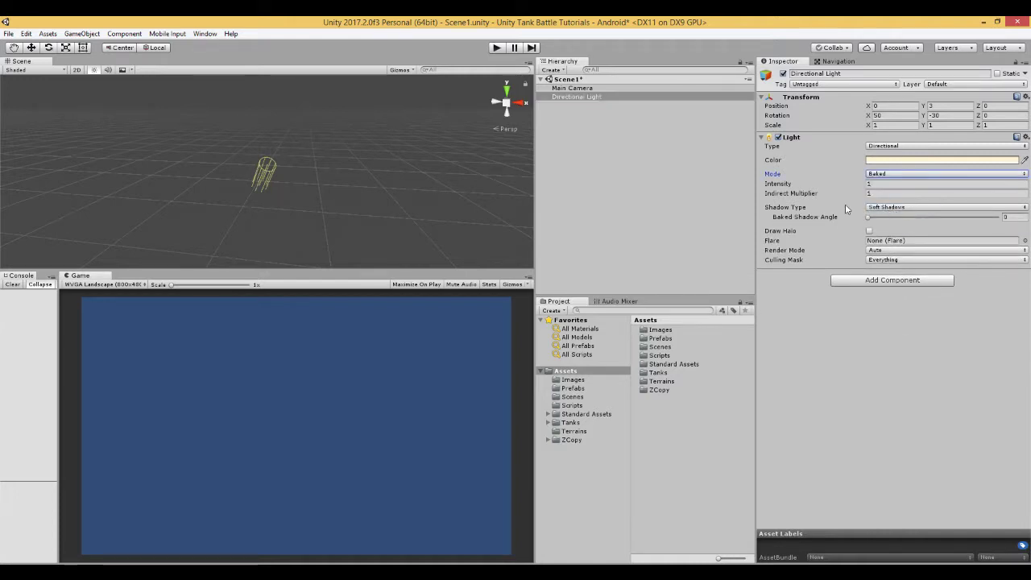
{"action": "left_click", "coordinate": [1025, 208]}
{"action": "left_click", "coordinate": [902, 220]}
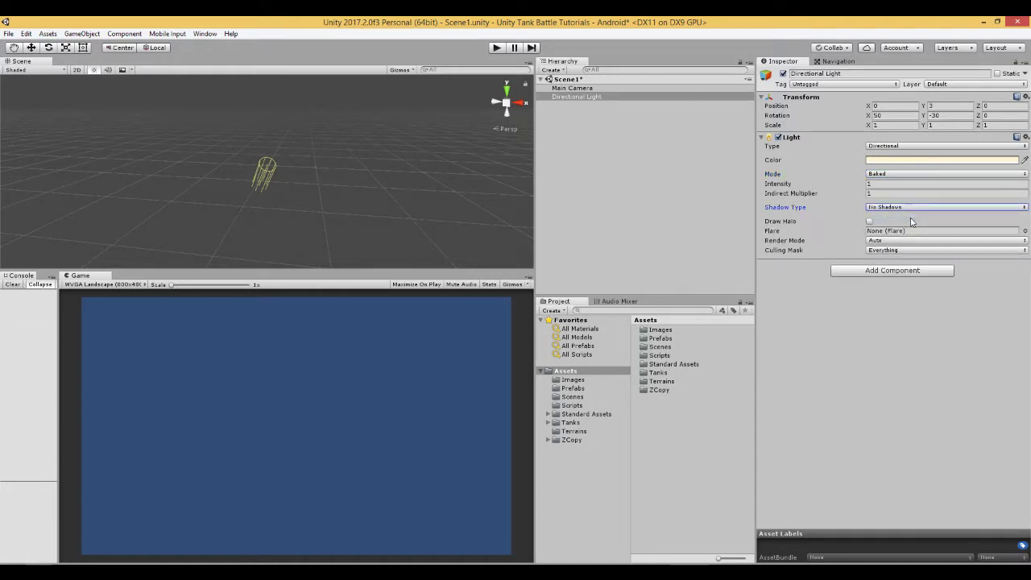
{"action": "left_click", "coordinate": [590, 210]}
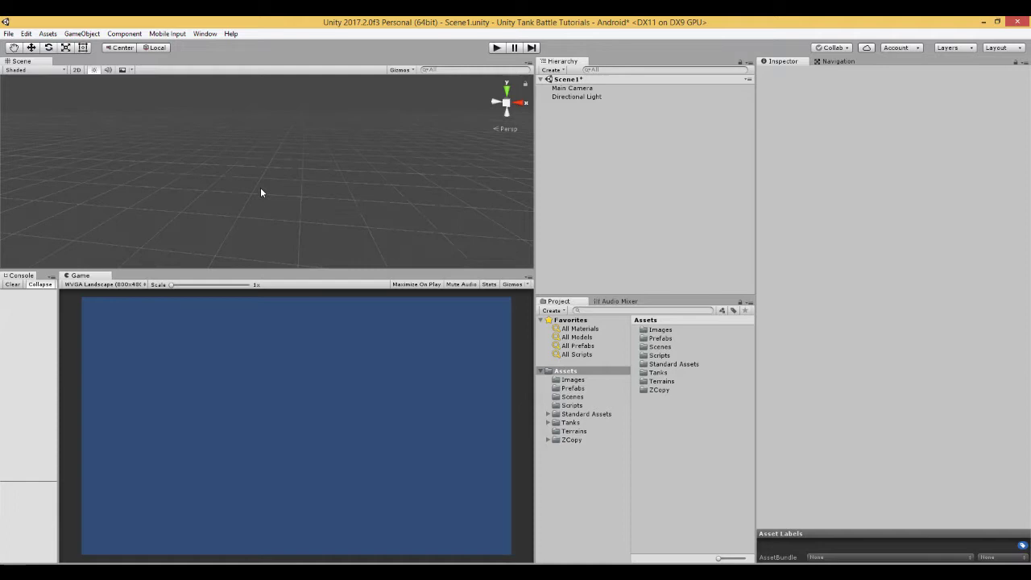
Zoom the Scene view and expand Standard Assets to list its Cameras and Fonts folders
{"action": "scroll", "coordinate": [261, 191], "scroll_direction": "up", "scroll_amount": 2}
{"action": "scroll", "coordinate": [265, 189], "scroll_direction": "up", "scroll_amount": 2}
{"action": "left_click", "coordinate": [547, 415]}
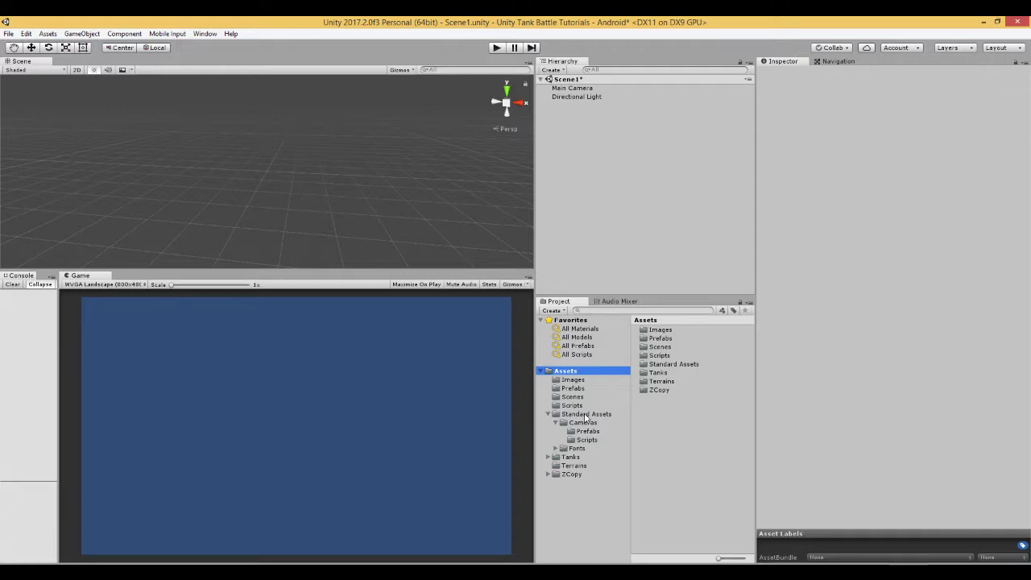
{"action": "left_click", "coordinate": [586, 415]}
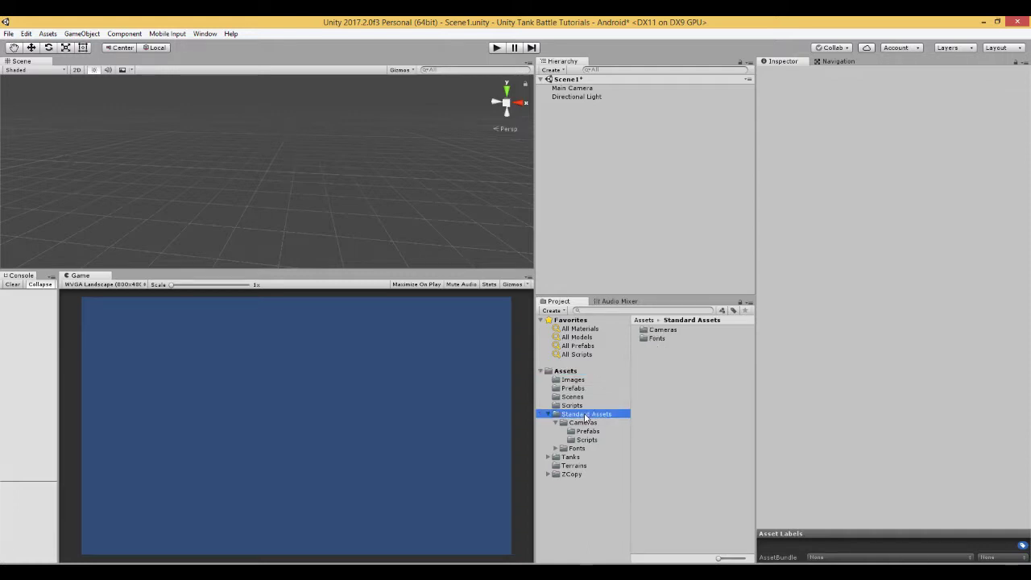
Look over the Assets > Import Package menu options
{"action": "left_click", "coordinate": [49, 34]}
{"action": "mouse_move", "coordinate": [66, 37]}
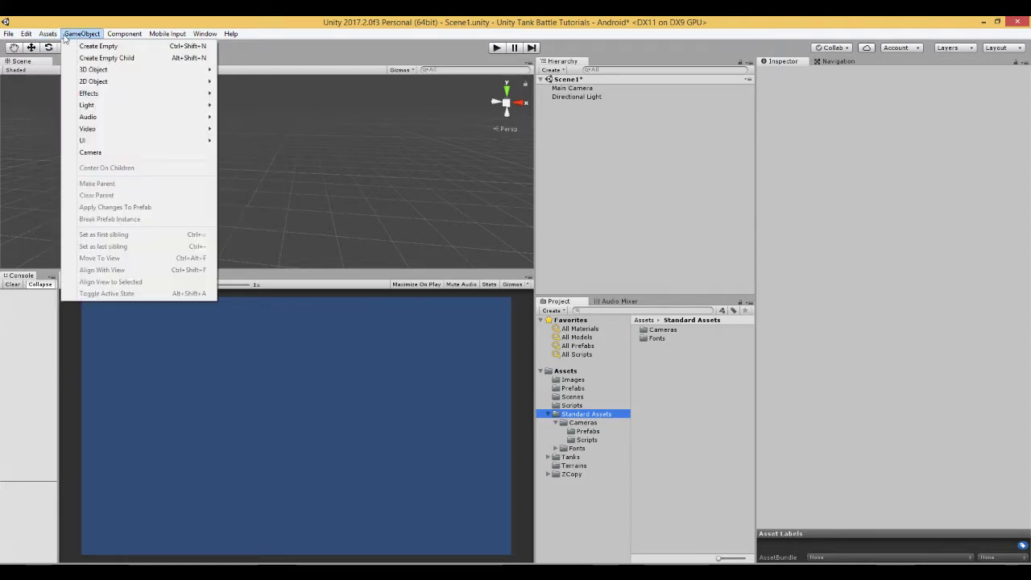
{"action": "left_click", "coordinate": [29, 35]}
{"action": "left_click", "coordinate": [47, 35]}
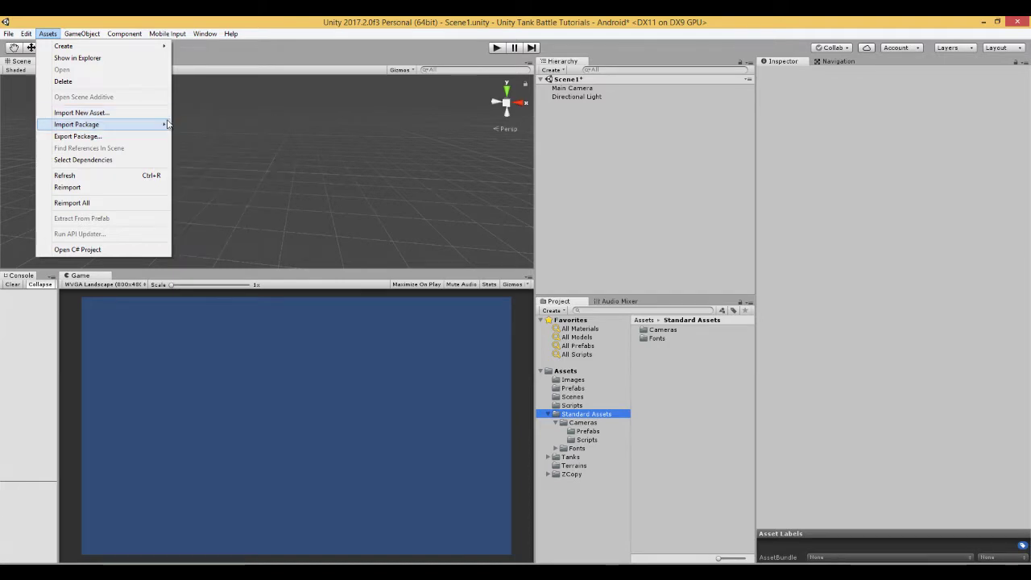
{"action": "mouse_move", "coordinate": [166, 124]}
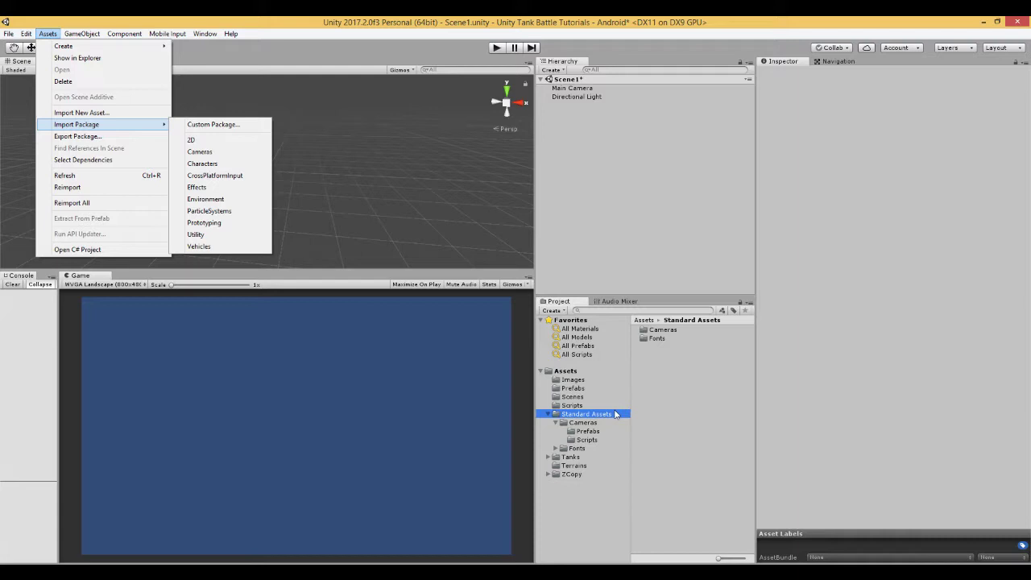
Open Standard Assets > Cameras > Prefabs and inspect the MultipurposeCameraRig prefab
{"action": "left_click", "coordinate": [585, 423]}
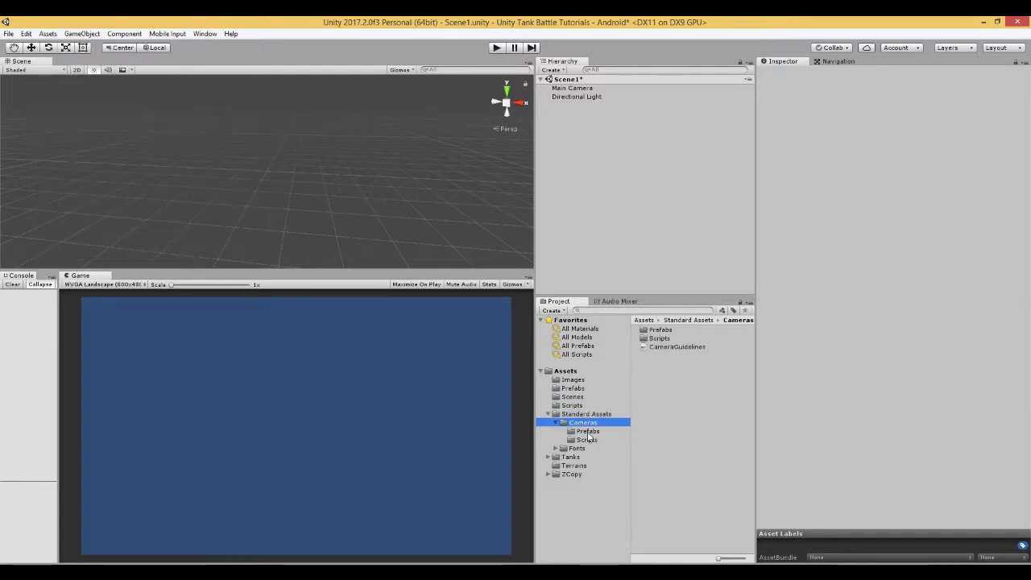
{"action": "left_click", "coordinate": [588, 432]}
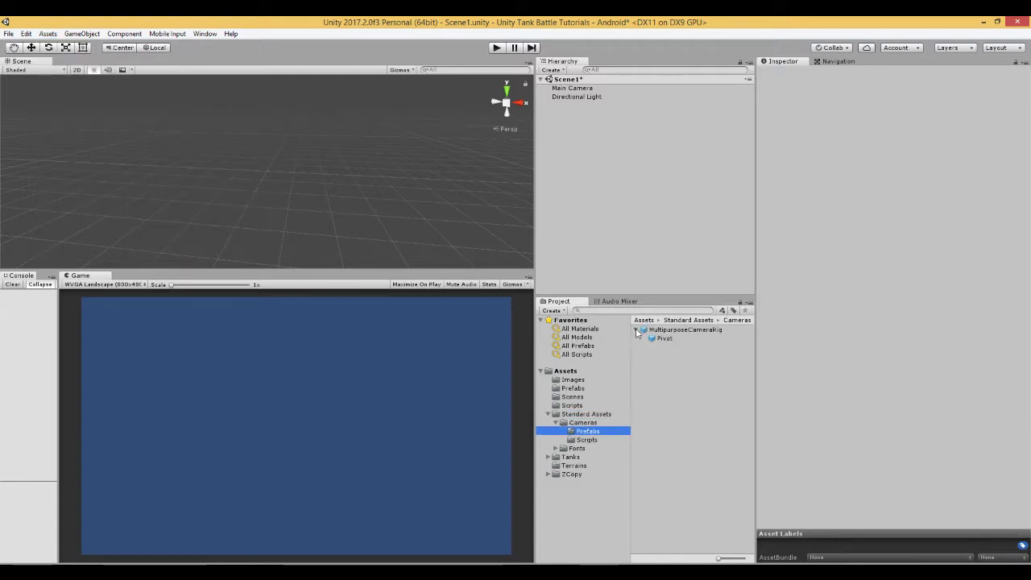
{"action": "left_click", "coordinate": [634, 329]}
{"action": "left_click", "coordinate": [634, 329]}
{"action": "left_click", "coordinate": [673, 331]}
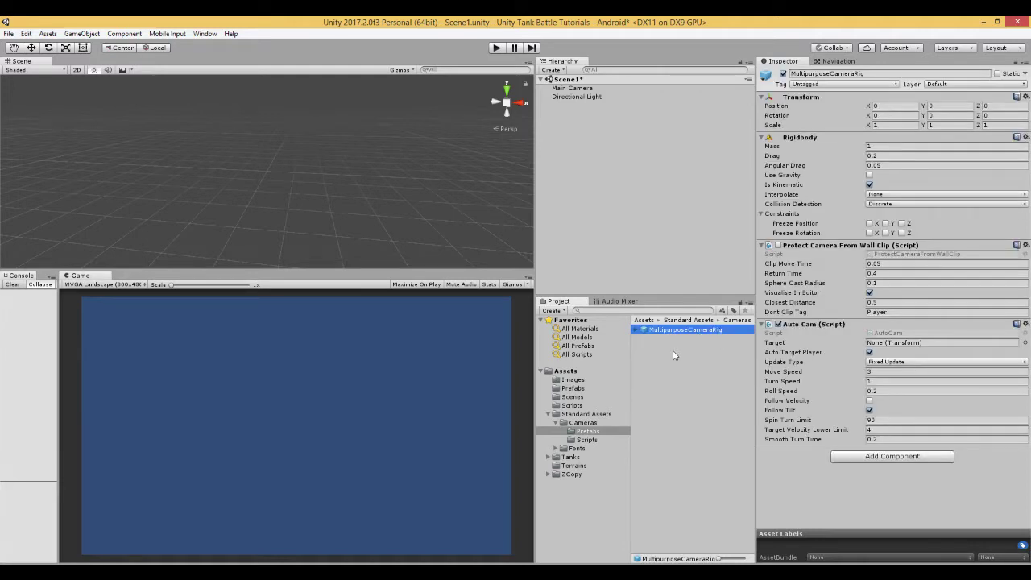
{"action": "left_click", "coordinate": [589, 225]}
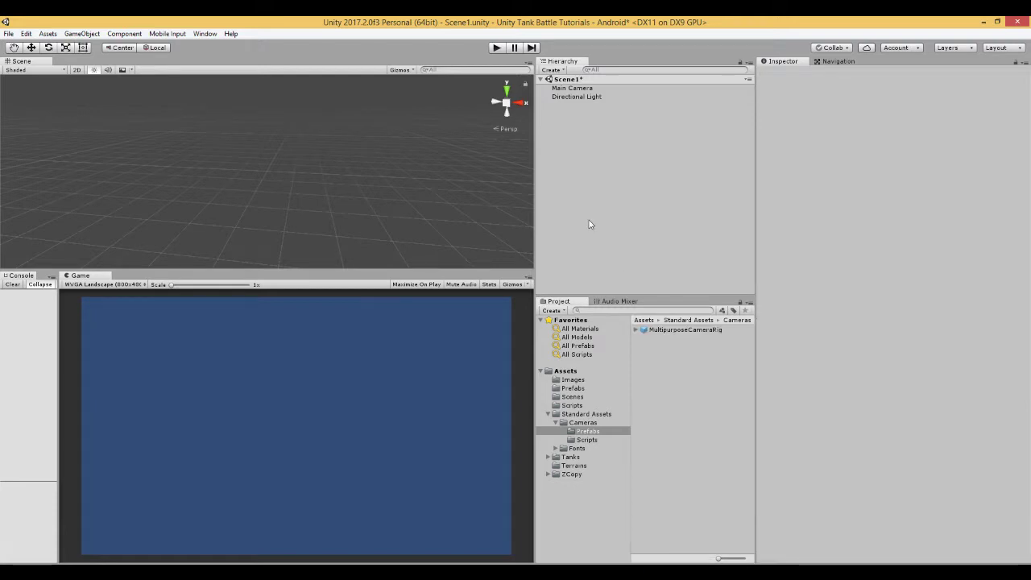
Open the Terrains folder and drag Terrain1 into the Hierarchy
{"action": "left_click", "coordinate": [548, 414]}
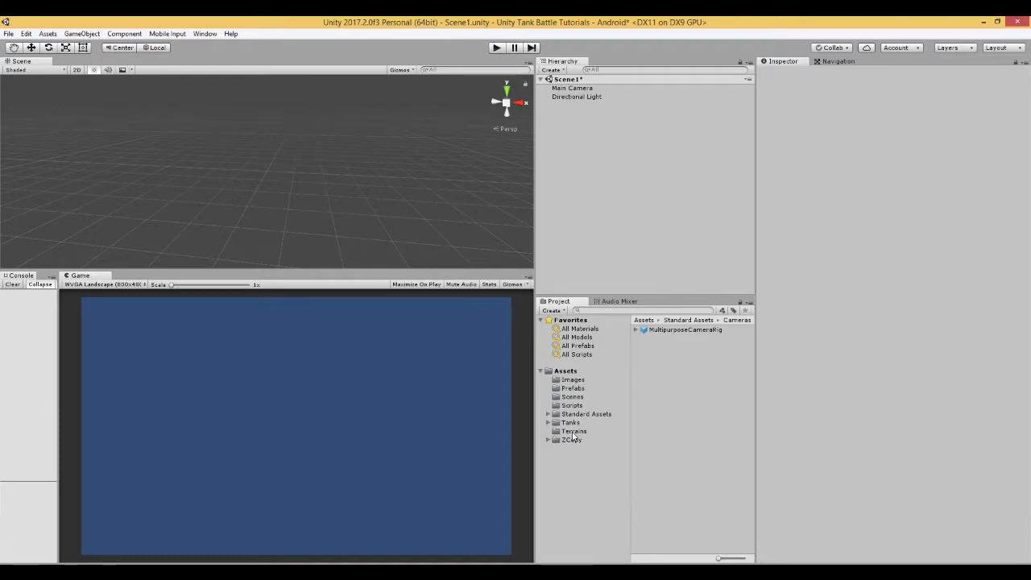
{"action": "left_click", "coordinate": [574, 432]}
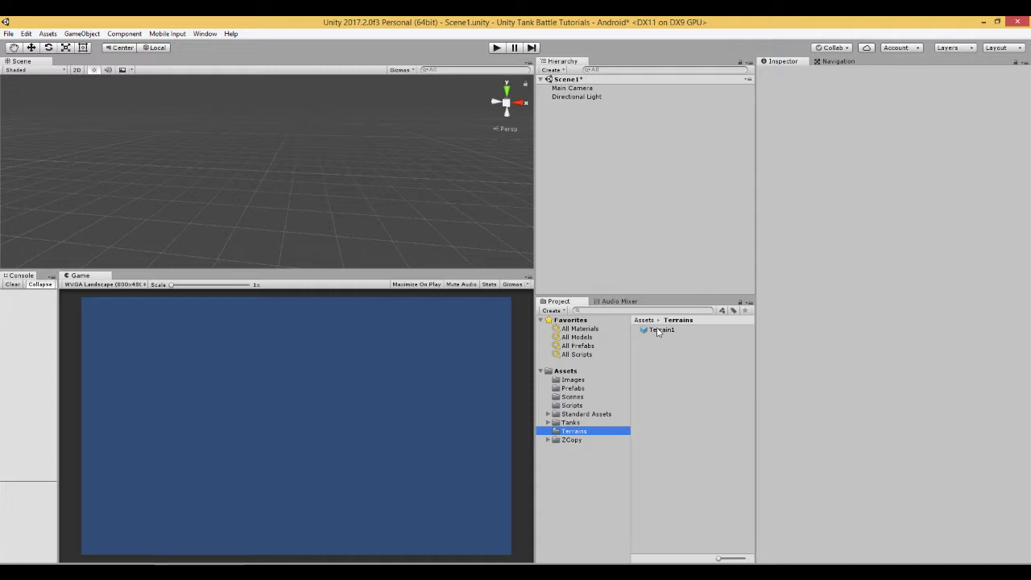
{"action": "left_click", "coordinate": [551, 70]}
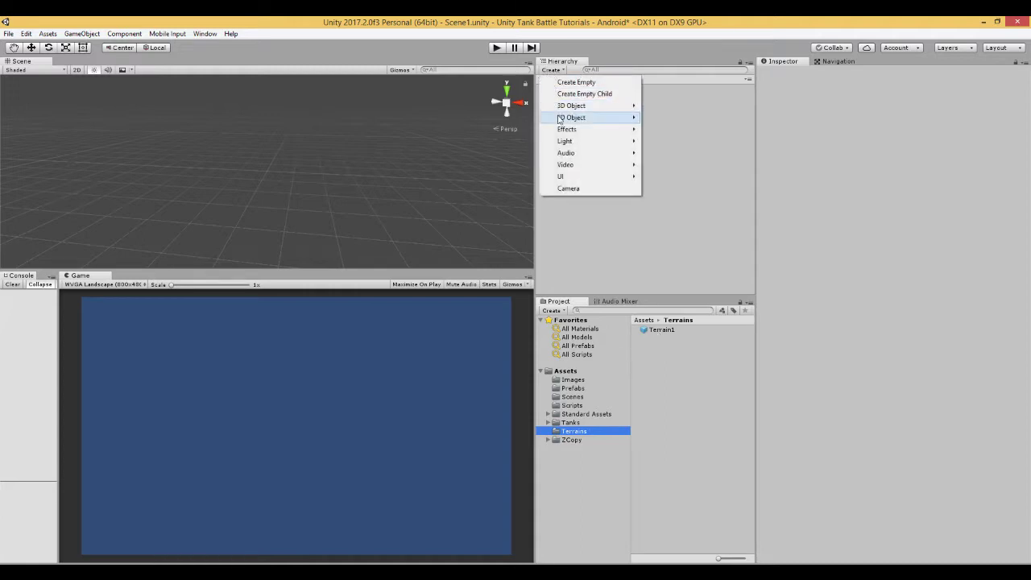
{"action": "mouse_move", "coordinate": [562, 112]}
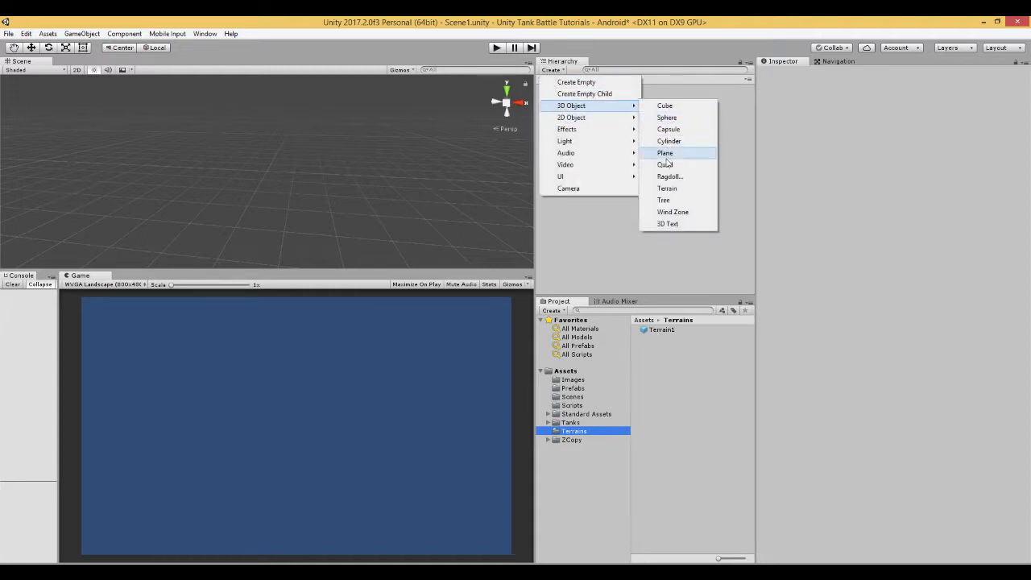
{"action": "left_click", "coordinate": [600, 234]}
{"action": "left_click_drag", "start_coordinate": [659, 331], "coordinate": [569, 138]}
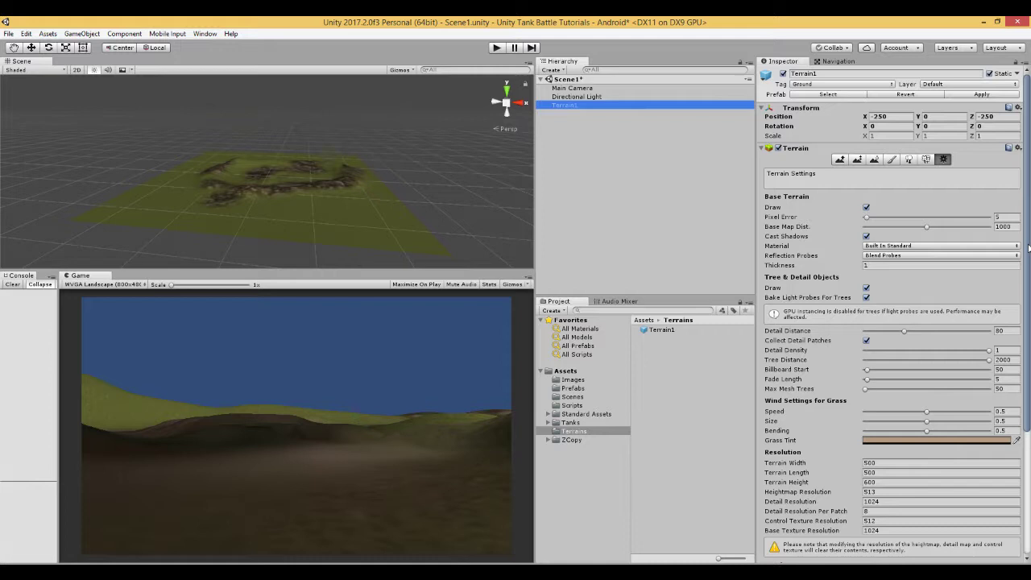
{"action": "scroll", "coordinate": [1029, 248], "scroll_direction": "down", "scroll_amount": 5}
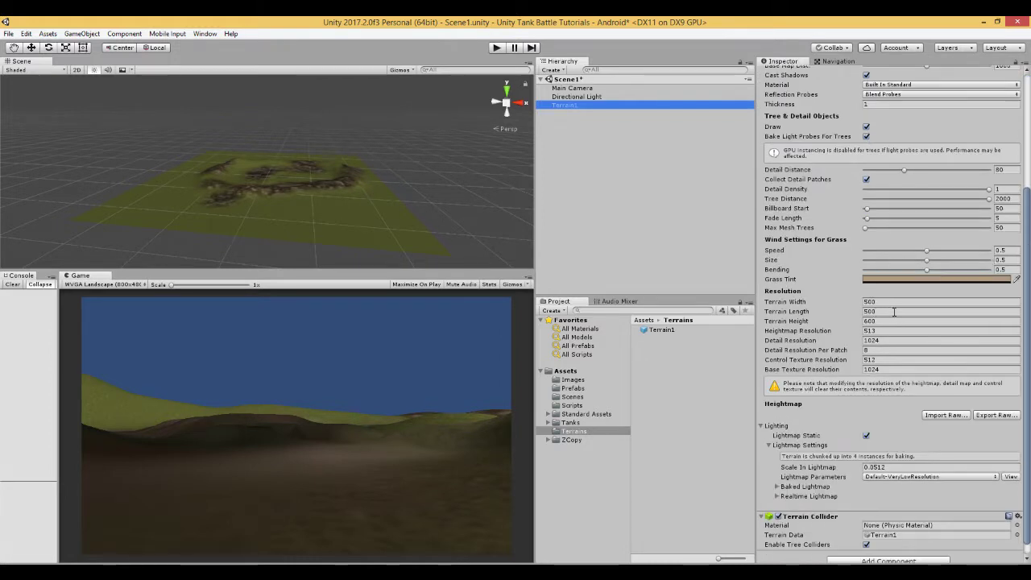
{"action": "scroll", "coordinate": [1027, 312], "scroll_direction": "up", "scroll_amount": 5}
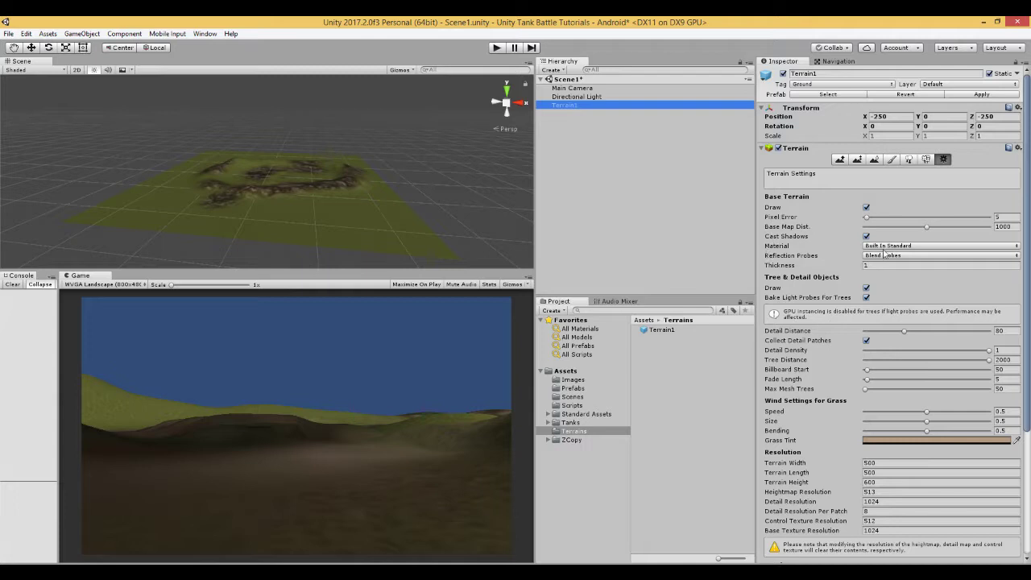
Set the terrain material to Built In Legacy Diffuse and grass wind speed, size, bending to 0
{"action": "left_click", "coordinate": [1017, 245]}
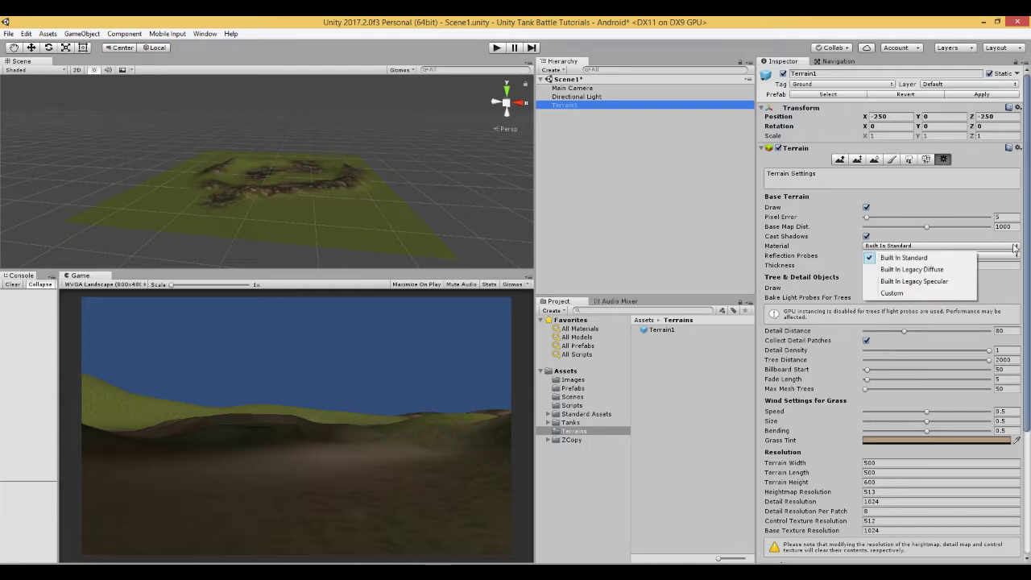
{"action": "left_click", "coordinate": [923, 270]}
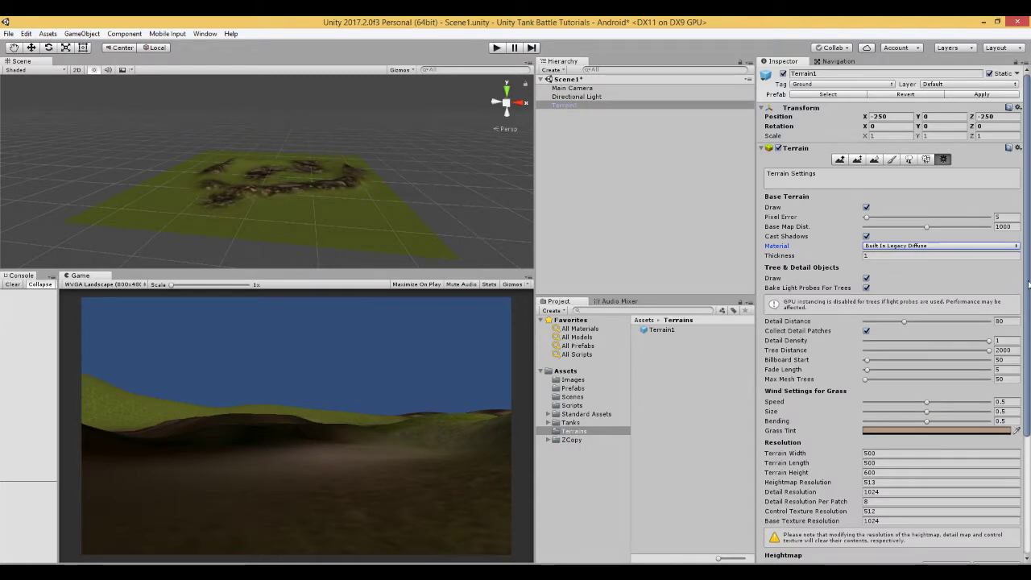
{"action": "scroll", "coordinate": [1029, 282], "scroll_direction": "down", "scroll_amount": 4}
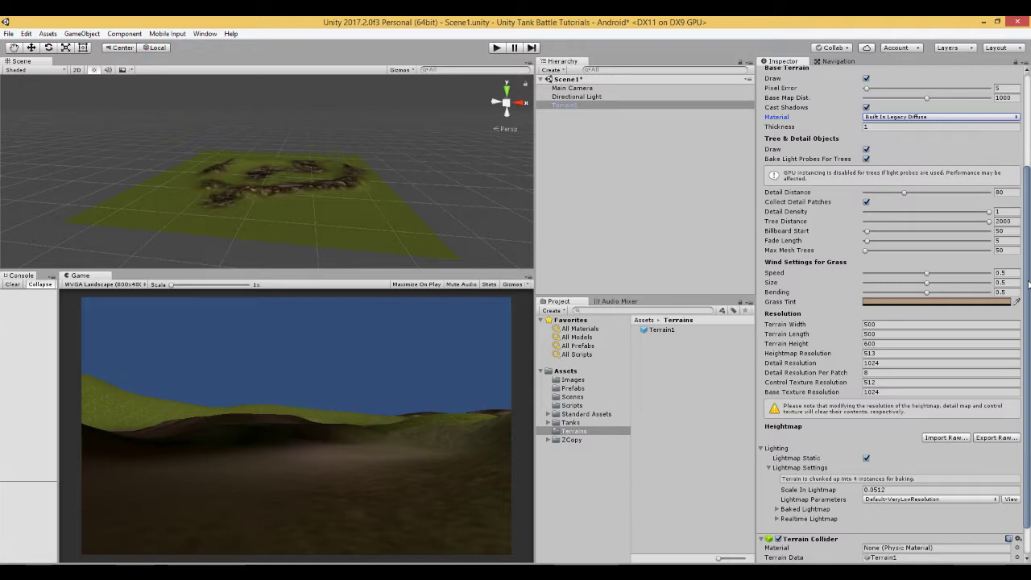
{"action": "left_click_drag", "start_coordinate": [927, 273], "coordinate": [821, 287]}
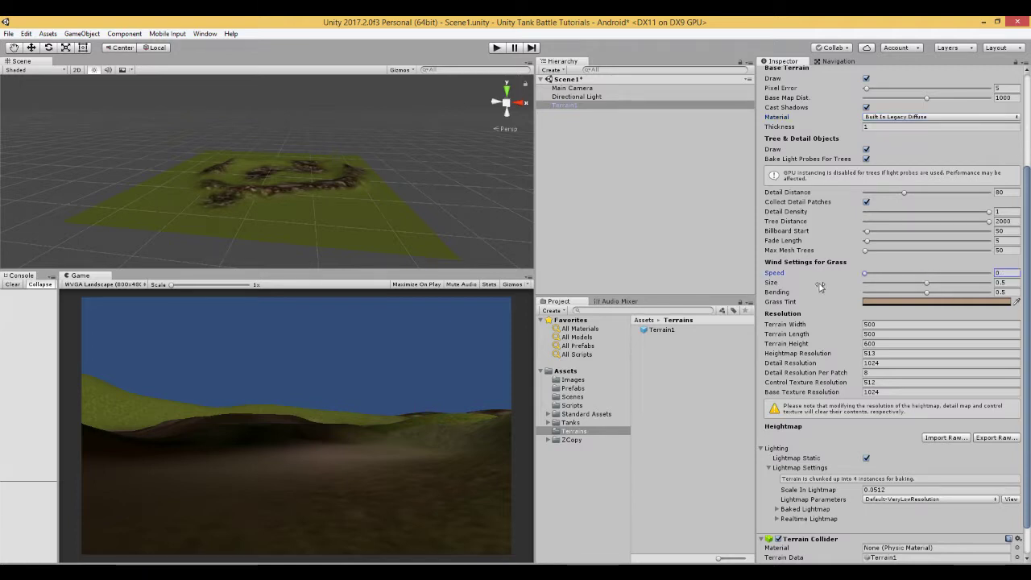
{"action": "left_click_drag", "start_coordinate": [925, 284], "coordinate": [857, 292]}
{"action": "left_click_drag", "start_coordinate": [928, 293], "coordinate": [846, 297]}
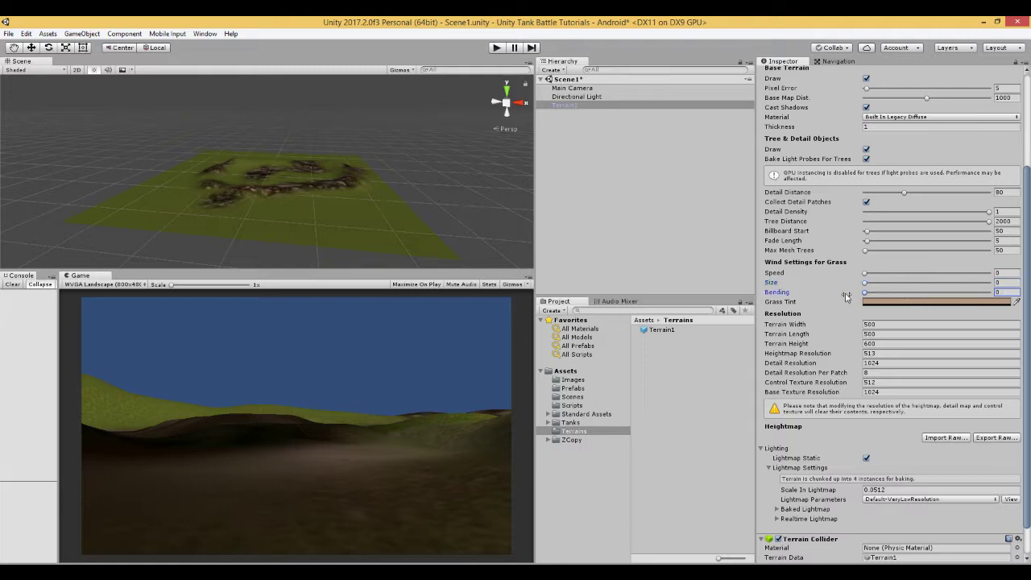
Switch the terrain to the Paint Texture tool
{"action": "scroll", "coordinate": [1029, 326], "scroll_direction": "down", "scroll_amount": 2}
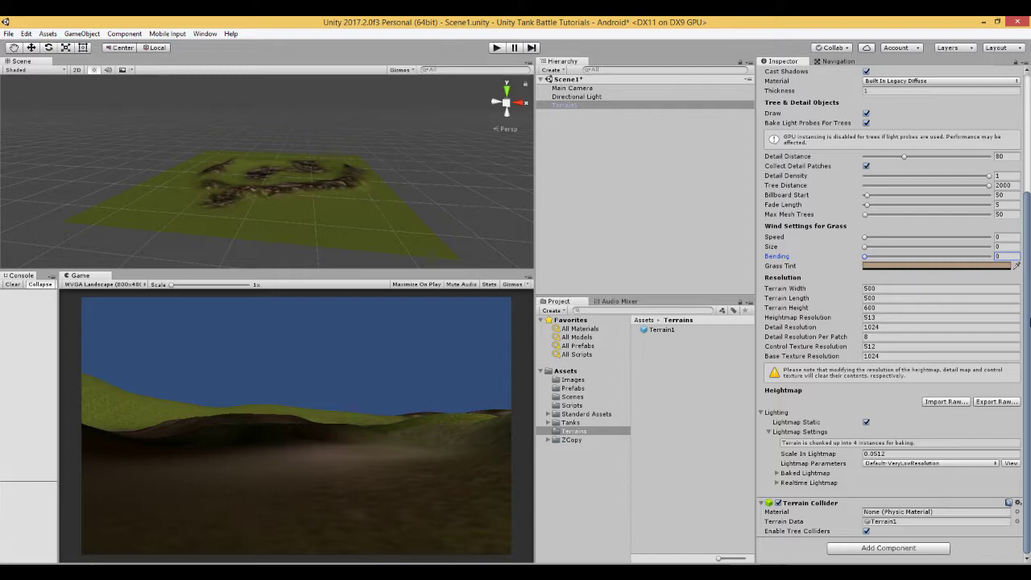
{"action": "scroll", "coordinate": [1028, 321], "scroll_direction": "up", "scroll_amount": 5}
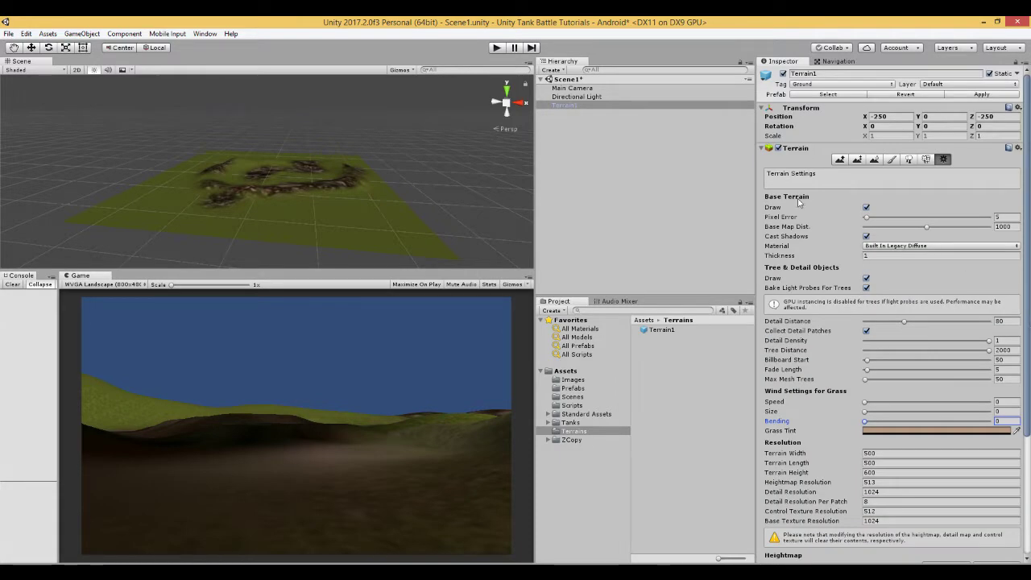
{"action": "left_click", "coordinate": [892, 159]}
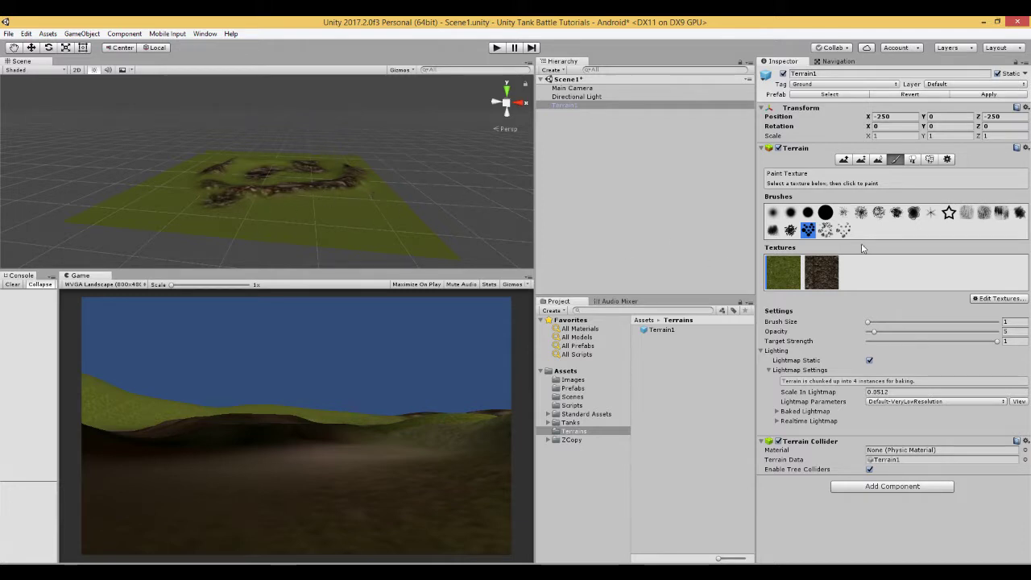
Dismiss the Edit Textures menu and select the Raise/Lower Terrain tool
{"action": "left_click", "coordinate": [992, 300]}
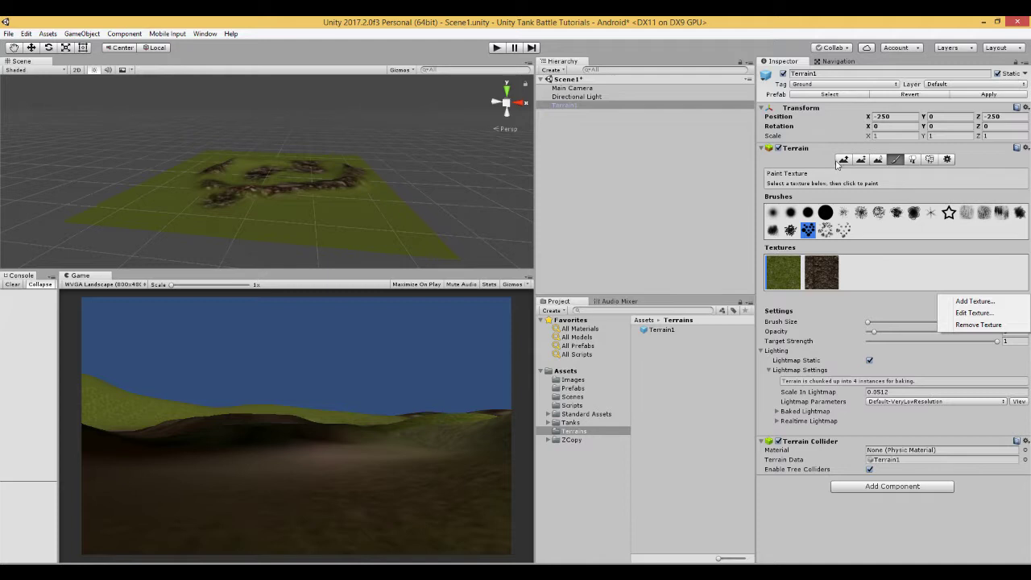
{"action": "left_click", "coordinate": [841, 162]}
{"action": "left_click", "coordinate": [844, 161]}
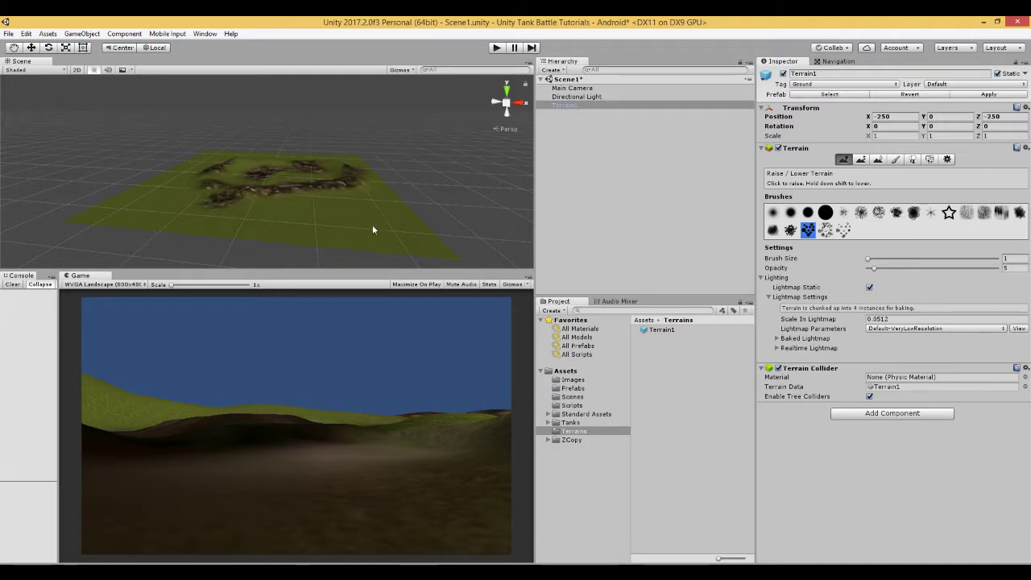
Set brush size to 50, raise rugged ridges left to right across the terrain, and apply the changes
{"action": "scroll", "coordinate": [394, 236], "scroll_direction": "up", "scroll_amount": 5}
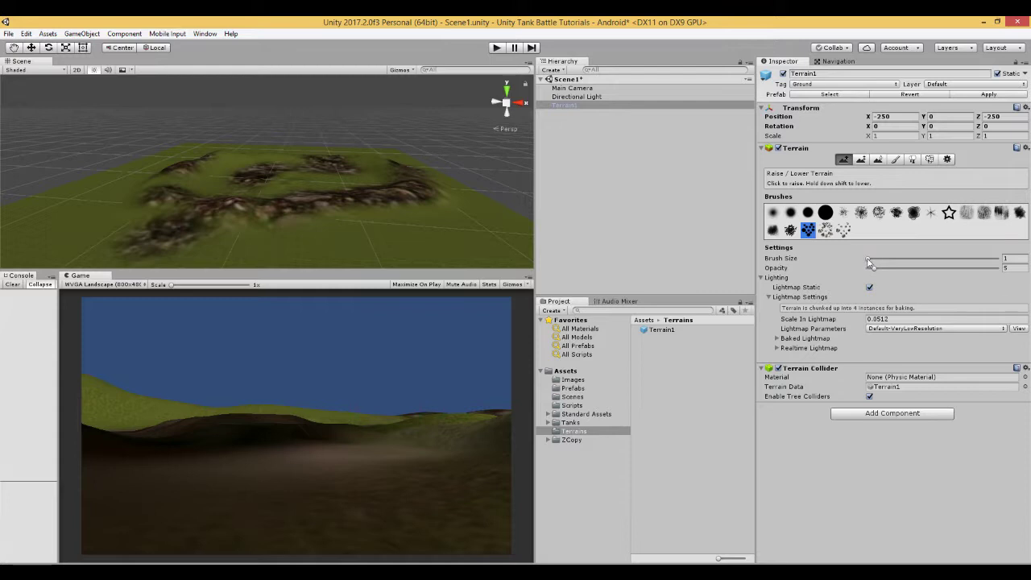
{"action": "left_click_drag", "start_coordinate": [868, 260], "coordinate": [927, 260]}
{"action": "left_click_drag", "start_coordinate": [927, 259], "coordinate": [932, 258]}
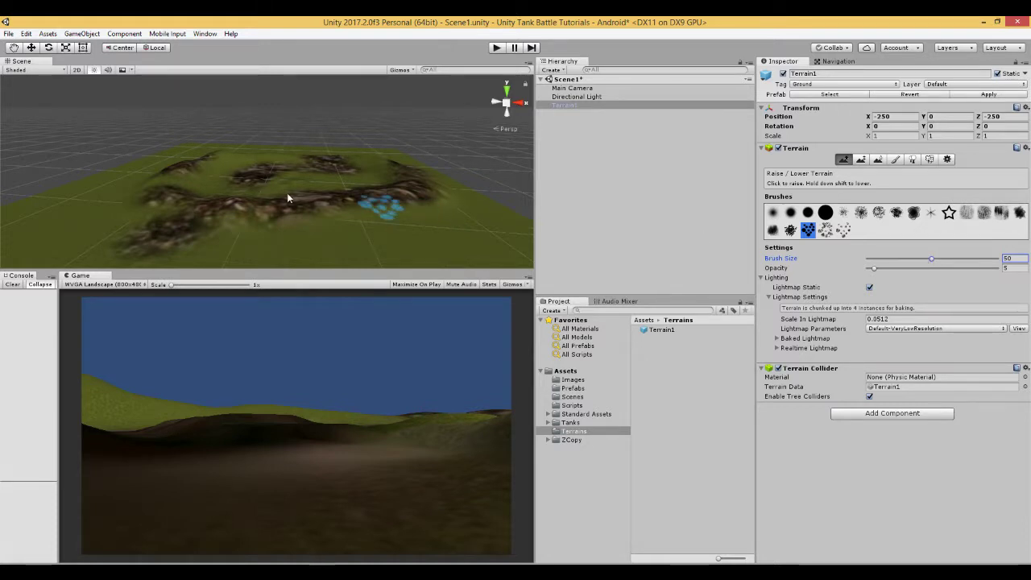
{"action": "mouse_move", "coordinate": [107, 229]}
{"action": "left_mouse_down"}
{"action": "mouse_move", "coordinate": [164, 244]}
{"action": "mouse_move", "coordinate": [389, 233]}
{"action": "left_mouse_up"}
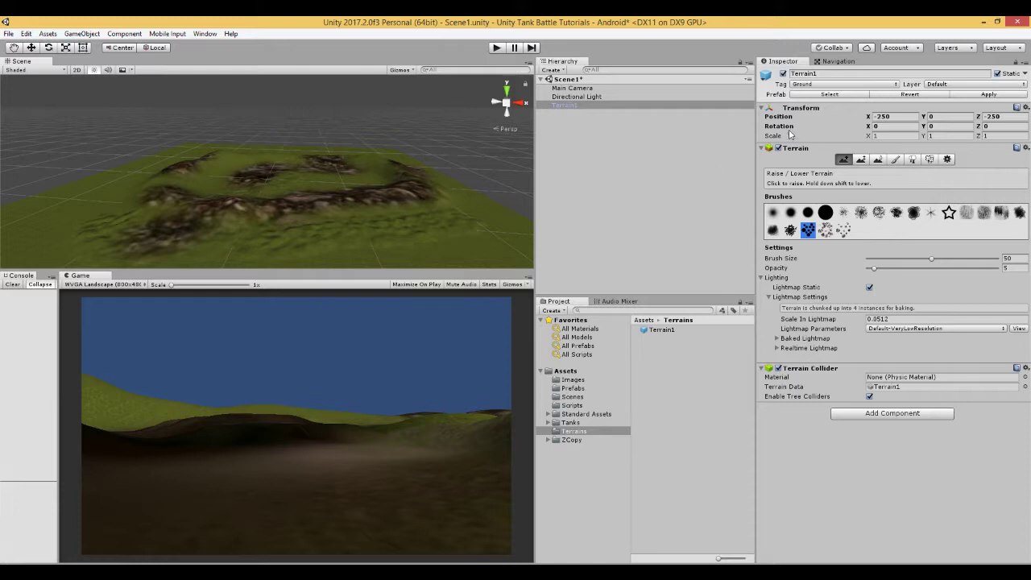
{"action": "left_click", "coordinate": [977, 94]}
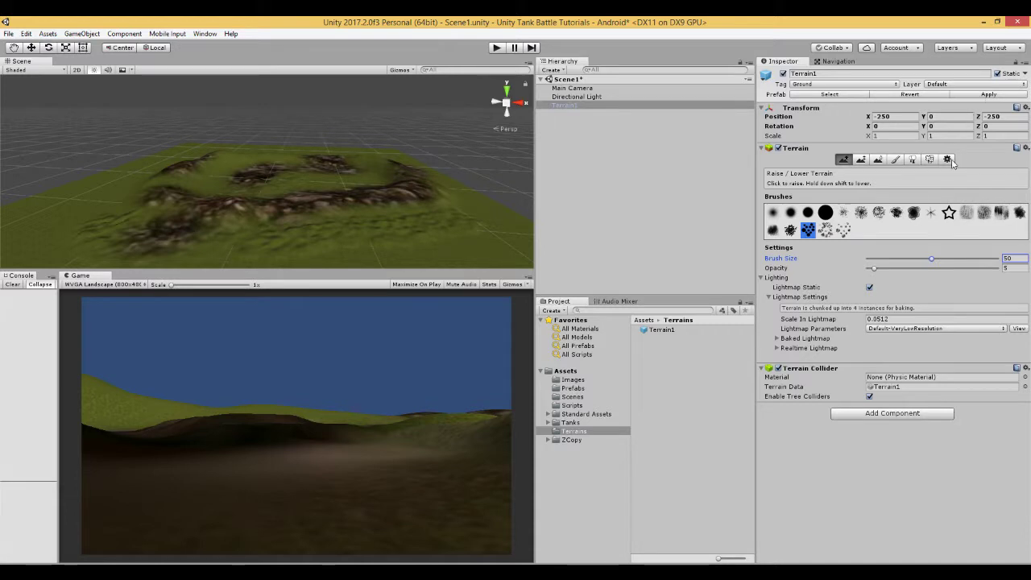
{"action": "left_click", "coordinate": [557, 164]}
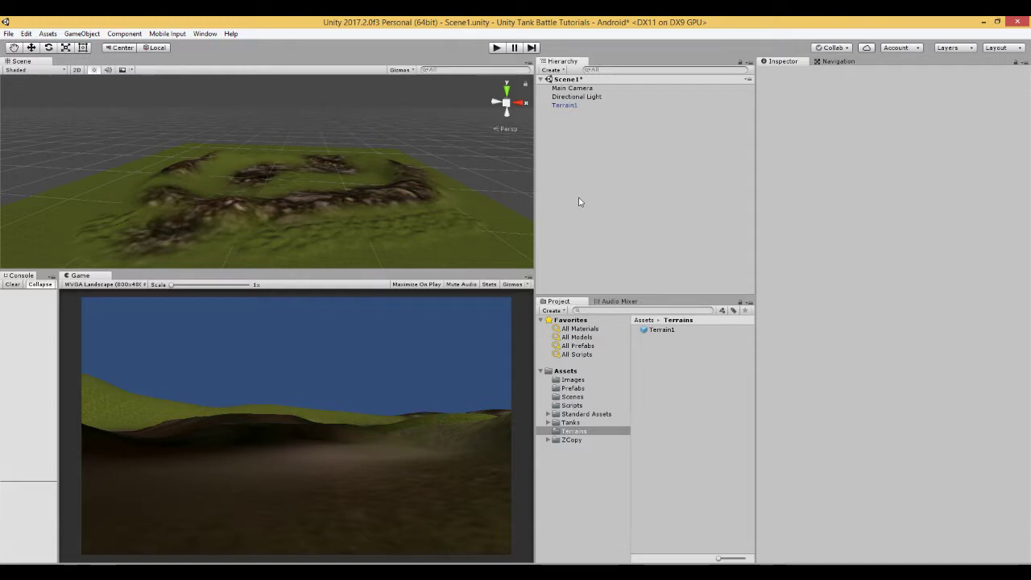
Go into Tanks > ChieftainTank and select the ChieftainBarrel15 model to view its import settings
{"action": "left_click", "coordinate": [571, 424]}
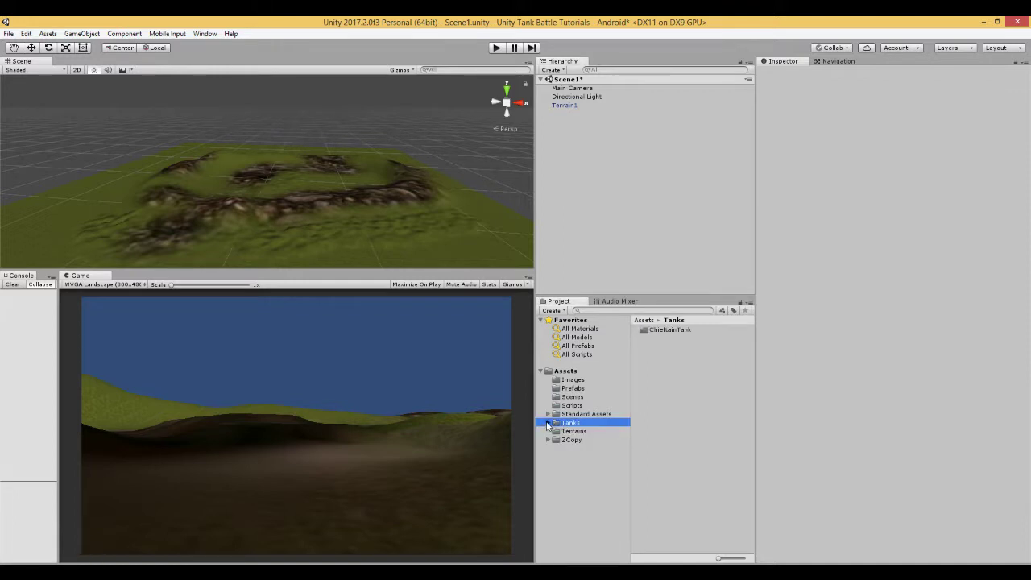
{"action": "left_click", "coordinate": [549, 423]}
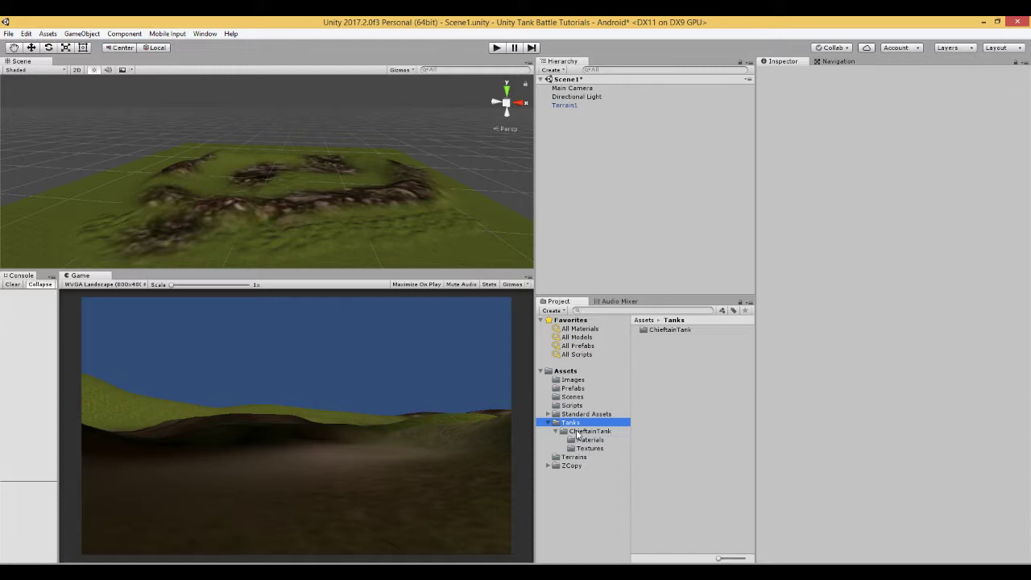
{"action": "left_click", "coordinate": [576, 433]}
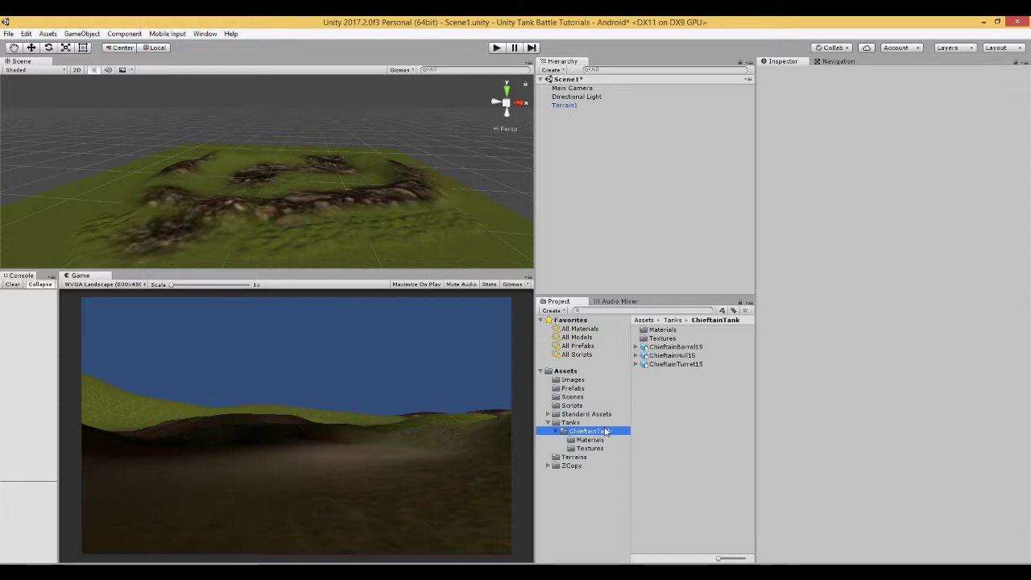
{"action": "left_click", "coordinate": [661, 348]}
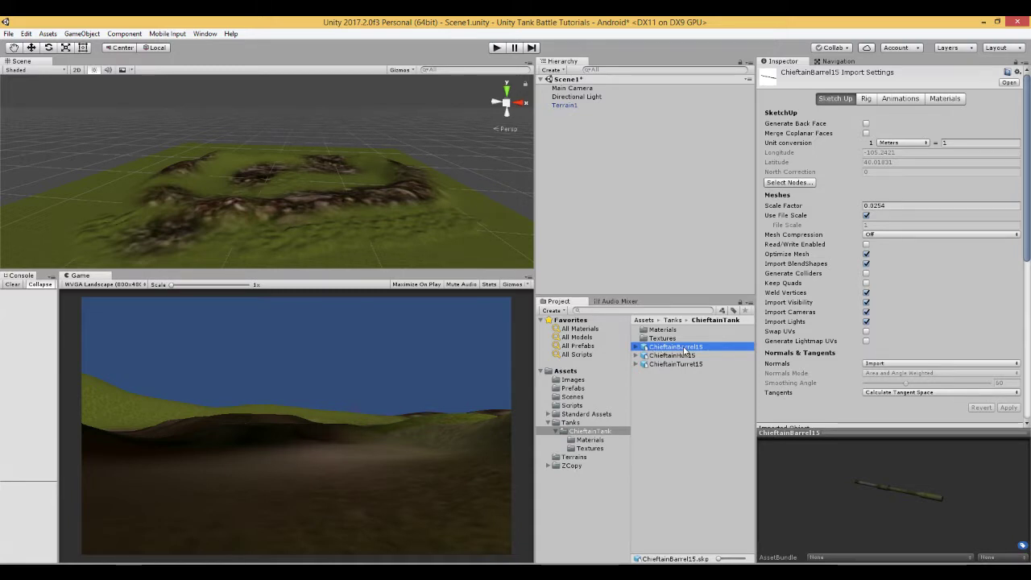
Compare the ChieftainHull15, ChieftainTurret15 and ChieftainBarrel15 models, ending on the barrel's Mesh Renderer materials
{"action": "left_click", "coordinate": [673, 358]}
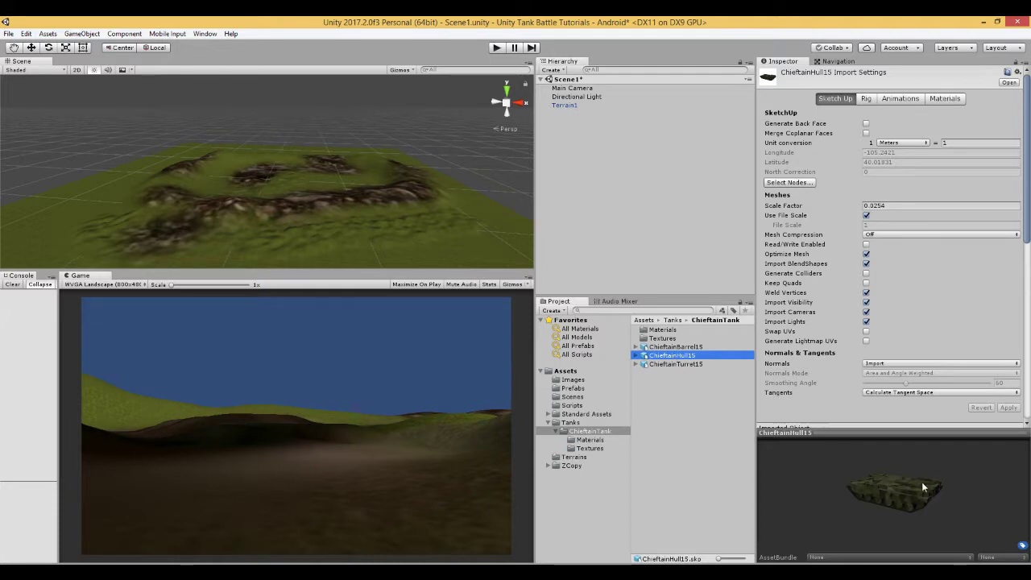
{"action": "left_click", "coordinate": [673, 365]}
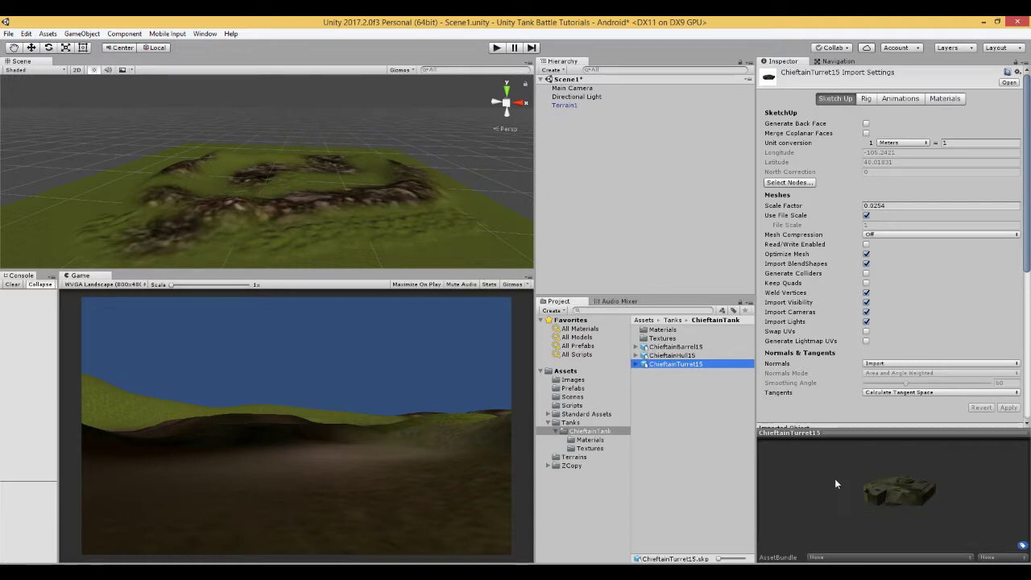
{"action": "left_click", "coordinate": [668, 356]}
{"action": "left_click", "coordinate": [667, 347]}
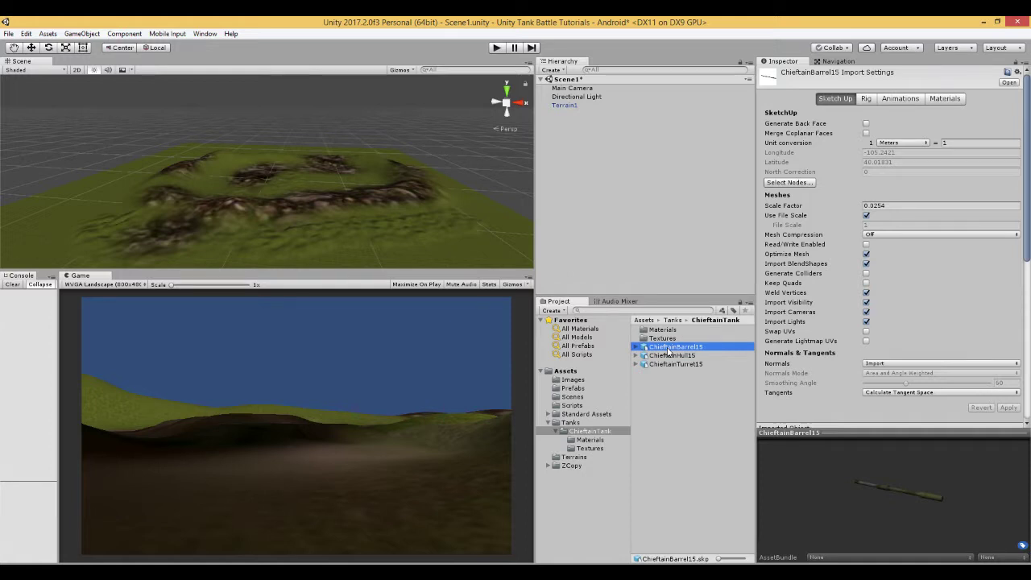
{"action": "left_click", "coordinate": [666, 357]}
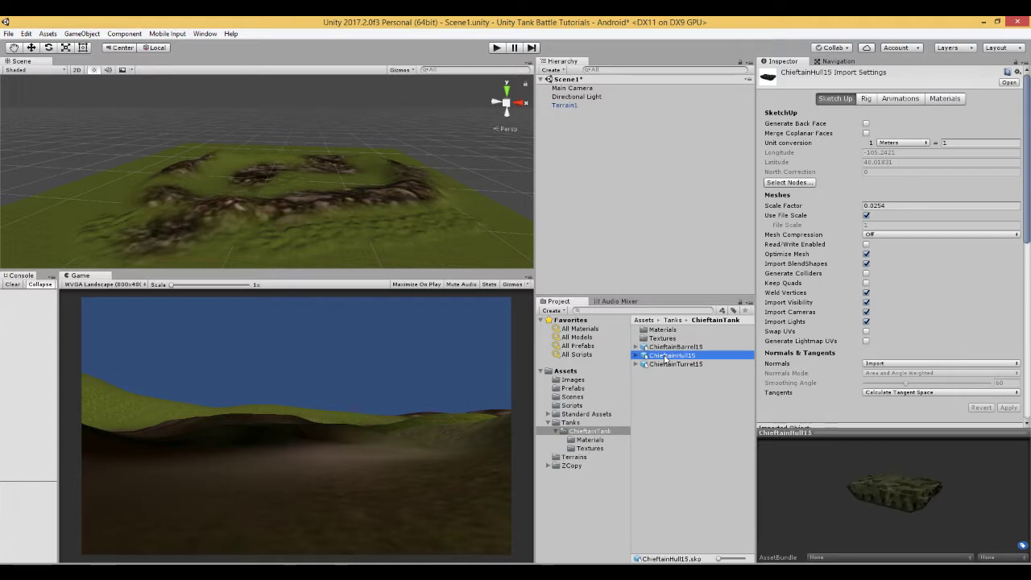
{"action": "left_click", "coordinate": [663, 366]}
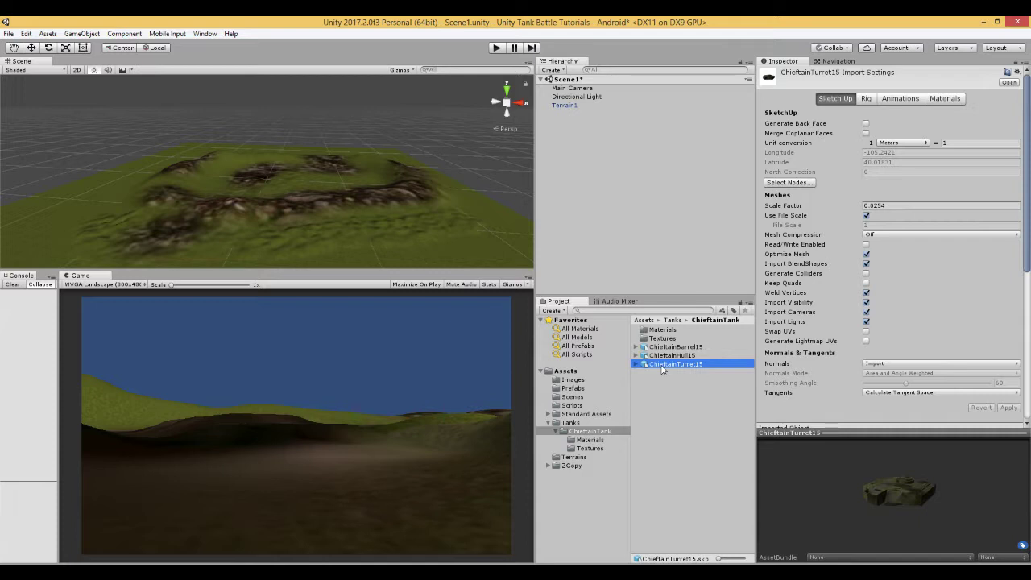
{"action": "left_click", "coordinate": [665, 356]}
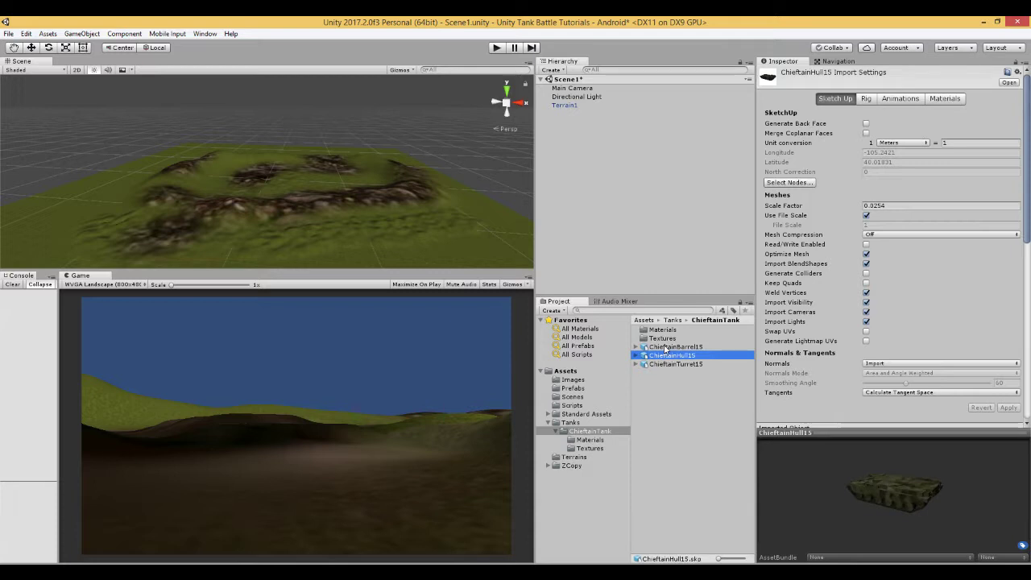
{"action": "left_click", "coordinate": [665, 347]}
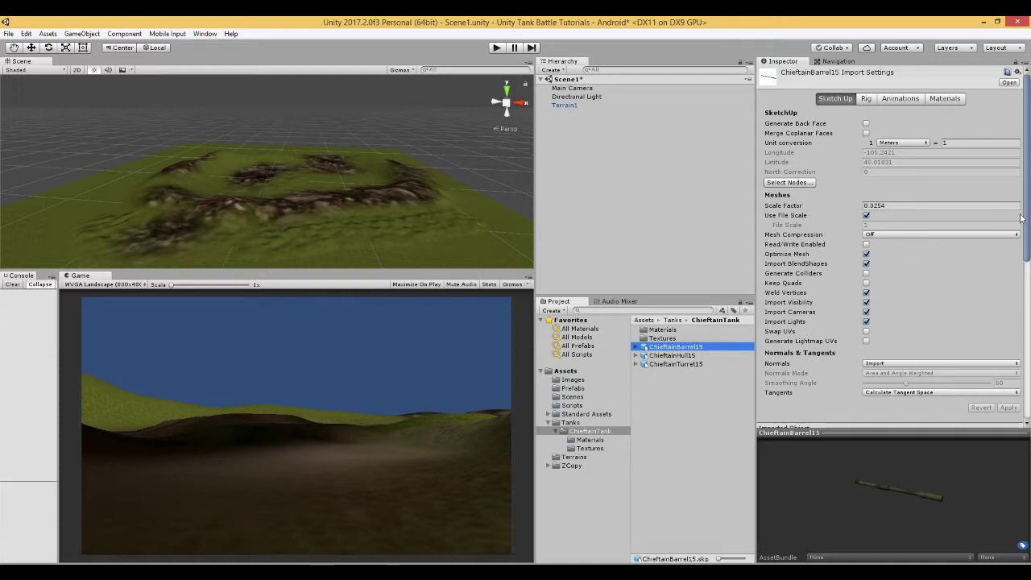
{"action": "scroll", "coordinate": [1021, 218], "scroll_direction": "down", "scroll_amount": 8}
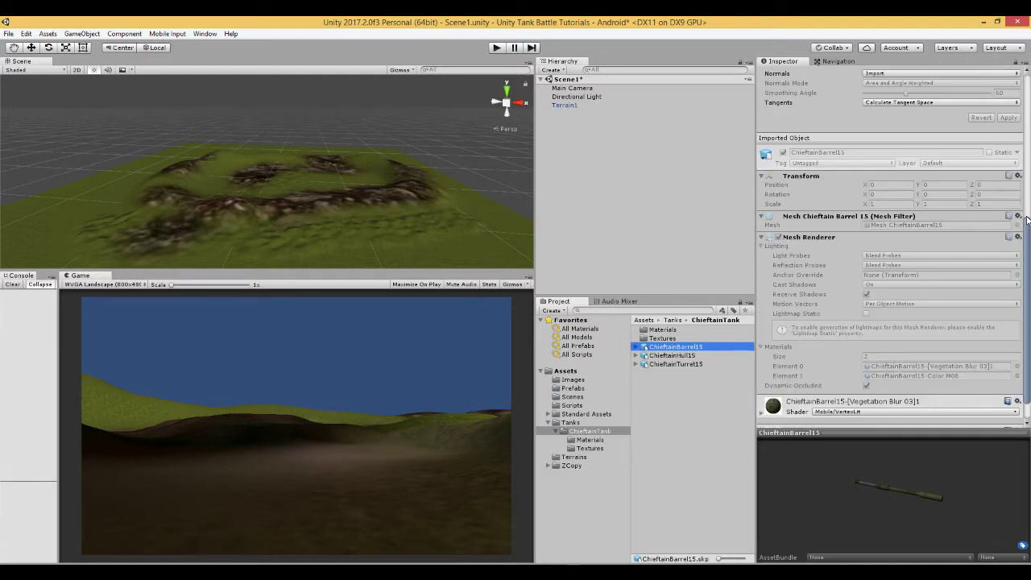
Open the ChieftainTank Materials folder and widen the project and hierarchy panels
{"action": "left_click", "coordinate": [654, 387]}
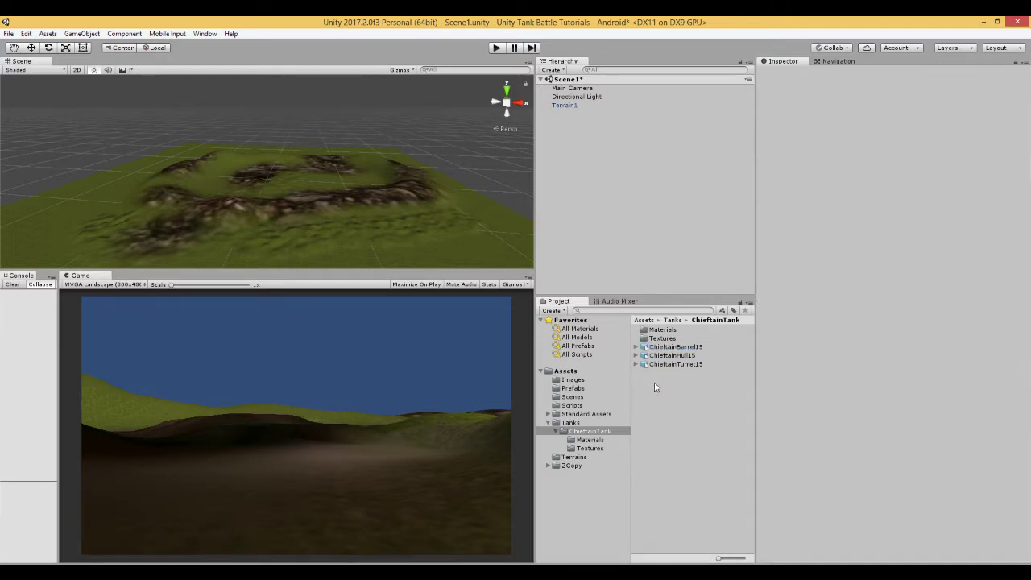
{"action": "left_click", "coordinate": [661, 339]}
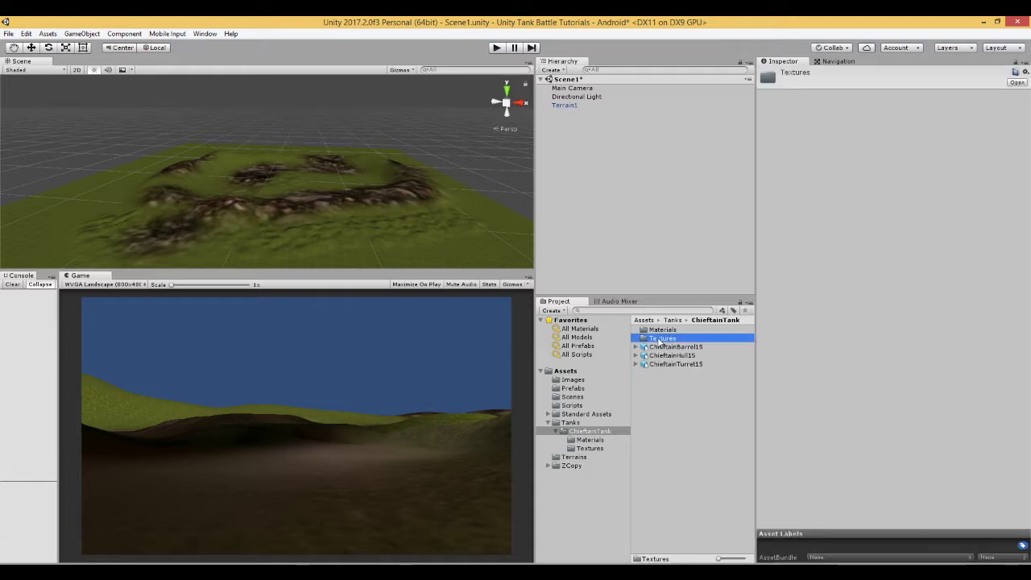
{"action": "left_click", "coordinate": [660, 330]}
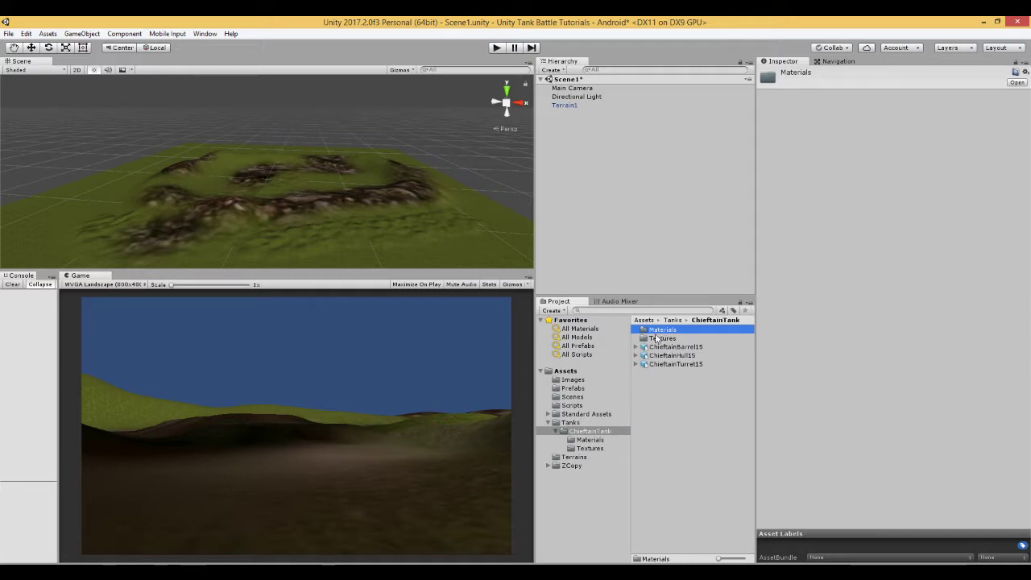
{"action": "double_click", "coordinate": [659, 331]}
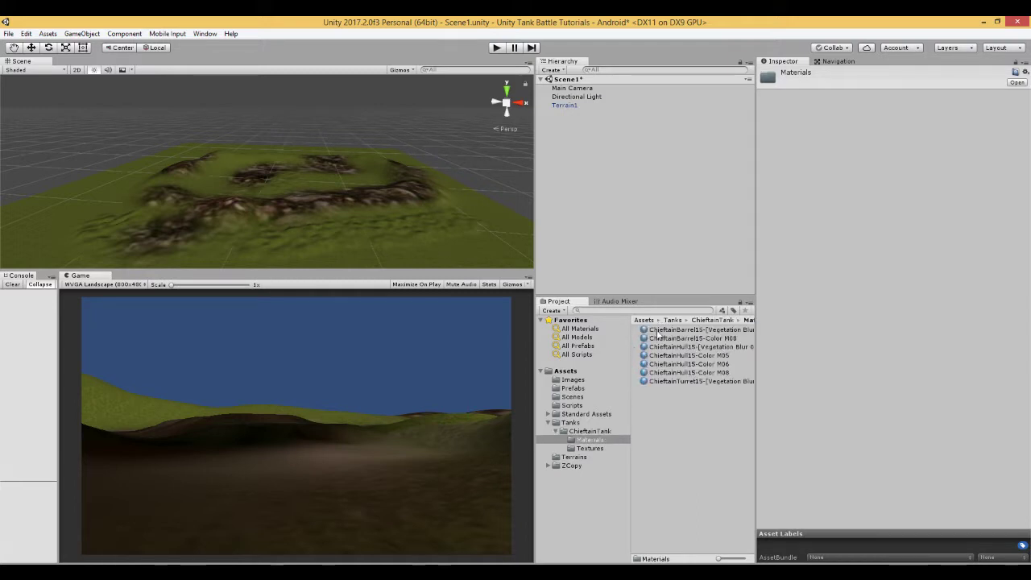
{"action": "left_click_drag", "start_coordinate": [756, 272], "coordinate": [778, 269]}
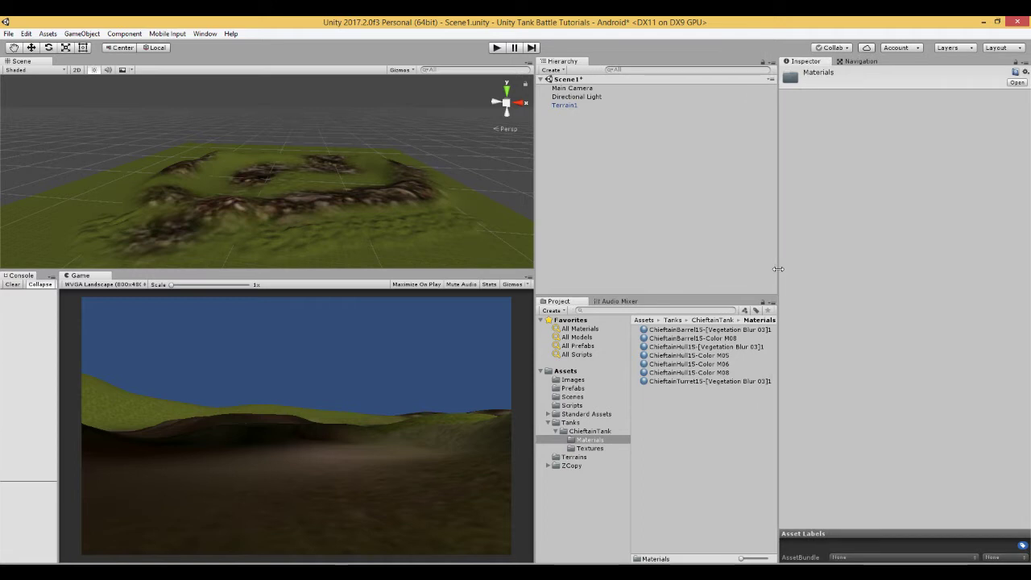
Set the barrel camouflage material's shader to Mobile/VertexLit
{"action": "left_click", "coordinate": [668, 330]}
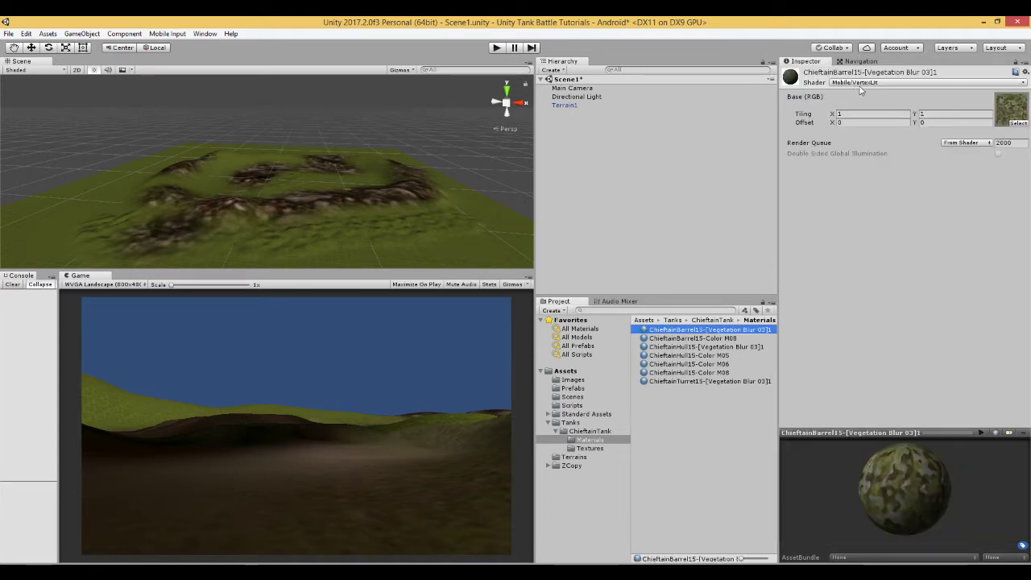
{"action": "left_click", "coordinate": [1020, 83]}
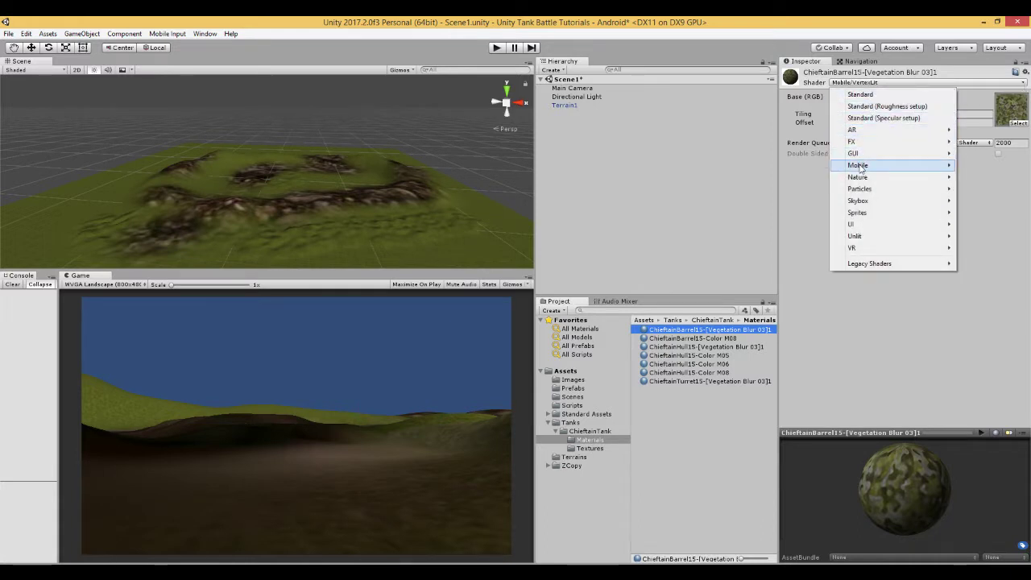
{"action": "mouse_move", "coordinate": [862, 167]}
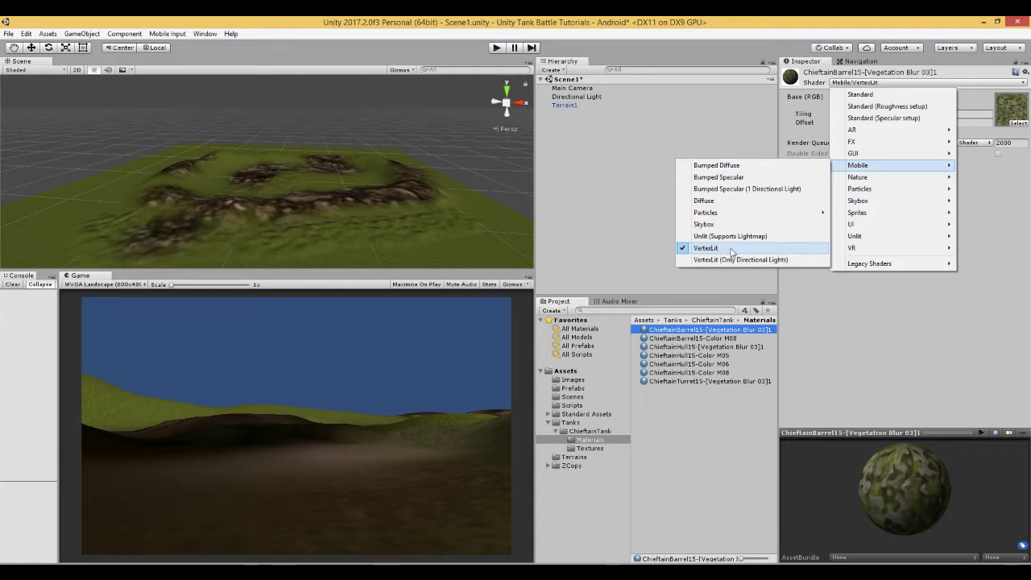
{"action": "left_click", "coordinate": [705, 248]}
Confirm the barrel, hull and turret materials (Color M05, M06, M08, camouflage) use Mobile/VertexLit
{"action": "left_click", "coordinate": [680, 330]}
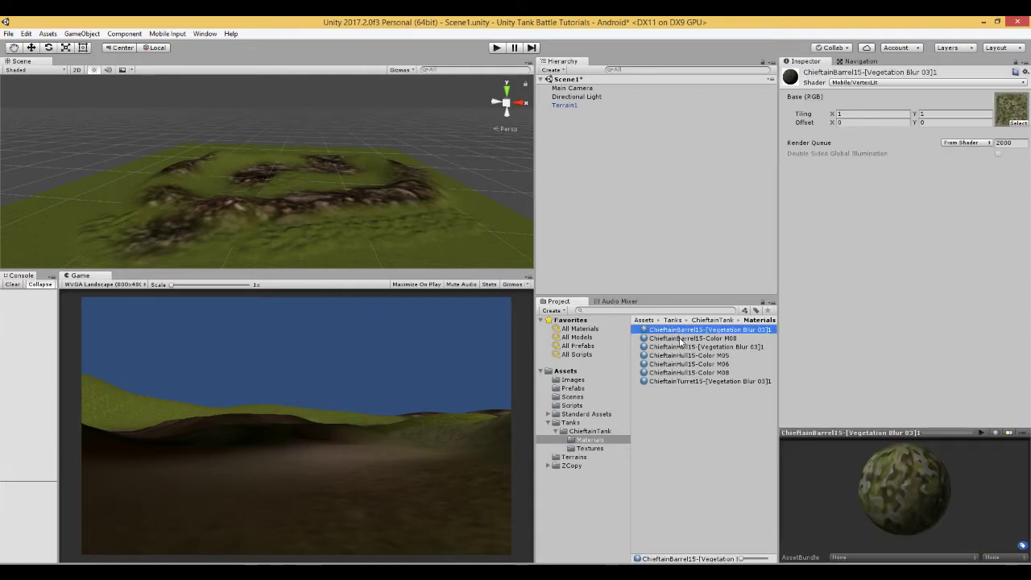
{"action": "left_click", "coordinate": [680, 340]}
{"action": "left_click", "coordinate": [680, 348]}
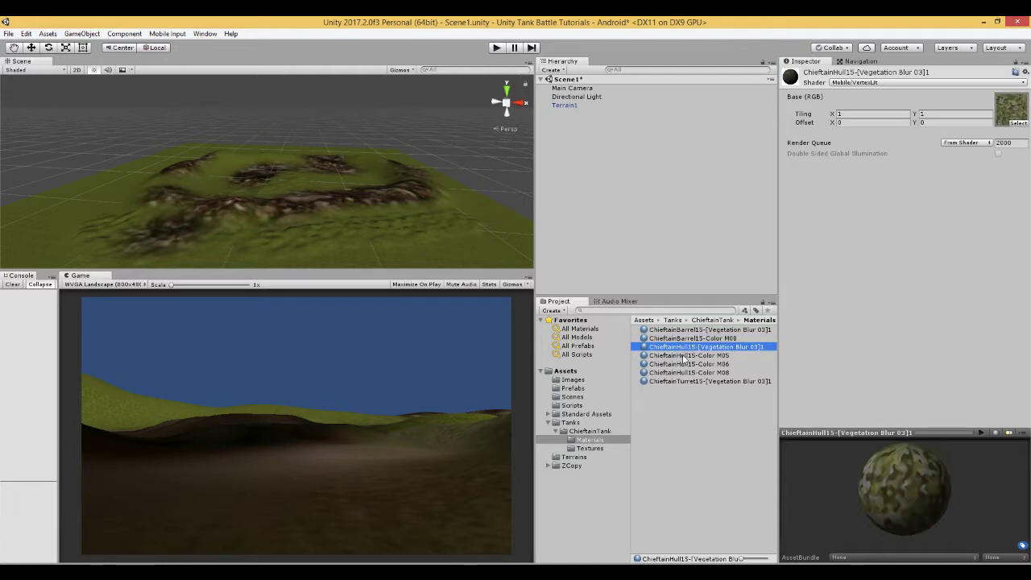
{"action": "left_click", "coordinate": [681, 356]}
{"action": "left_click", "coordinate": [682, 365]}
{"action": "left_click", "coordinate": [682, 372]}
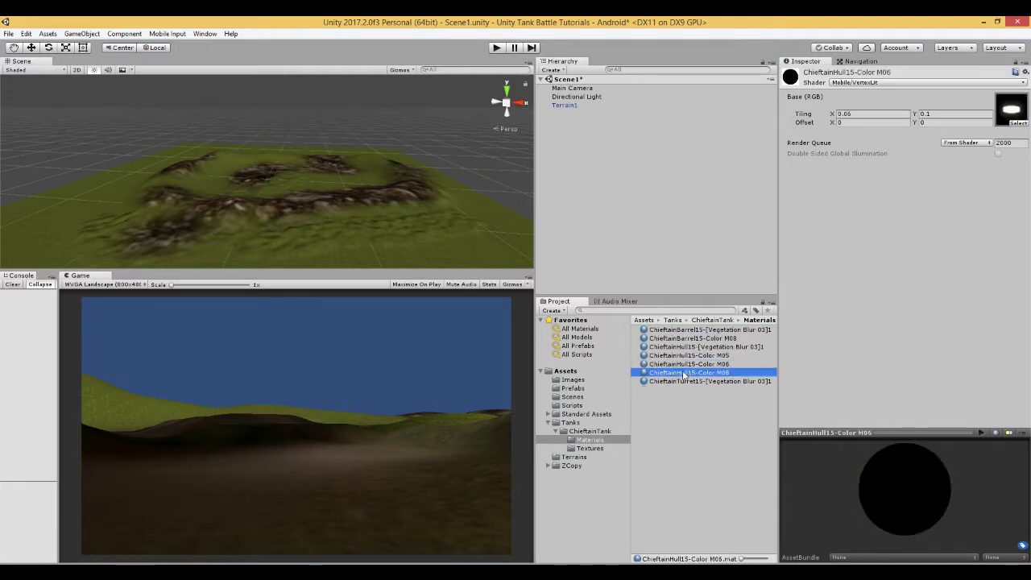
{"action": "left_click", "coordinate": [682, 381]}
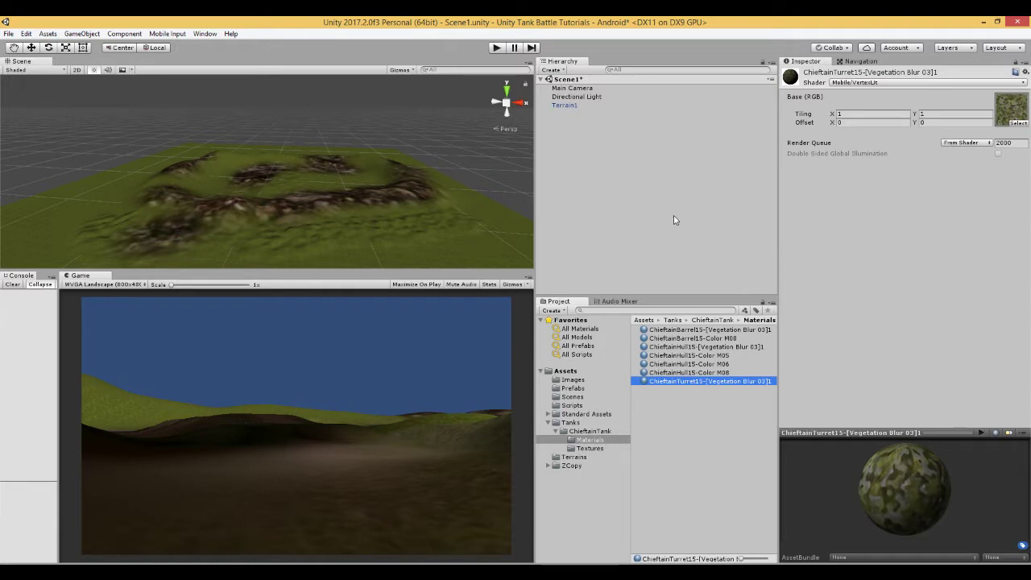
{"action": "key", "text": "Up"}
{"action": "key", "text": "Up"}
{"action": "key", "text": "Up"}
{"action": "key", "text": "Up"}
{"action": "key", "text": "Up"}
{"action": "key", "text": "Up"}
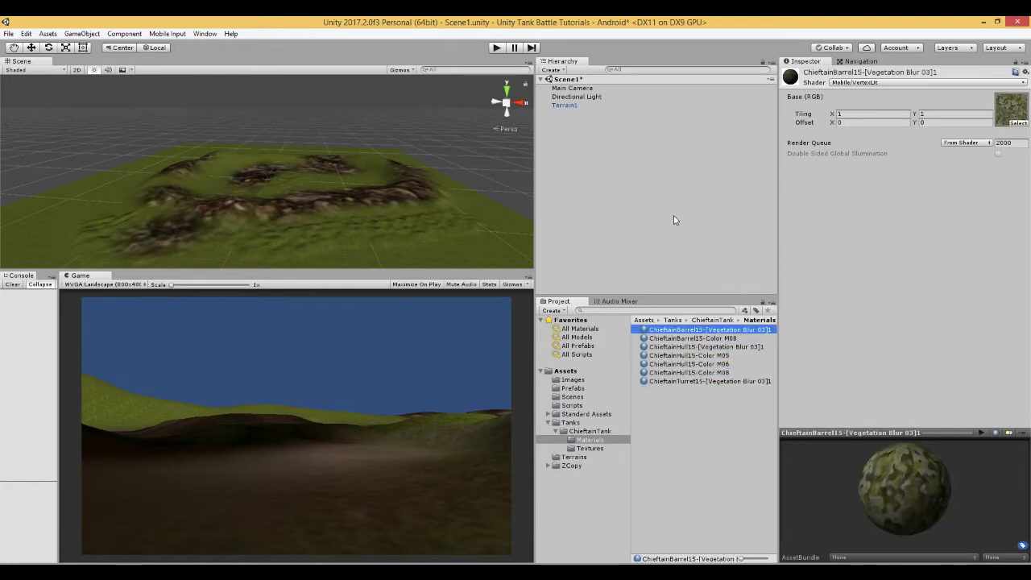
Add the ChieftainTank prefab from Tanks > Prefabs to the scene Hierarchy
{"action": "left_click", "coordinate": [587, 209]}
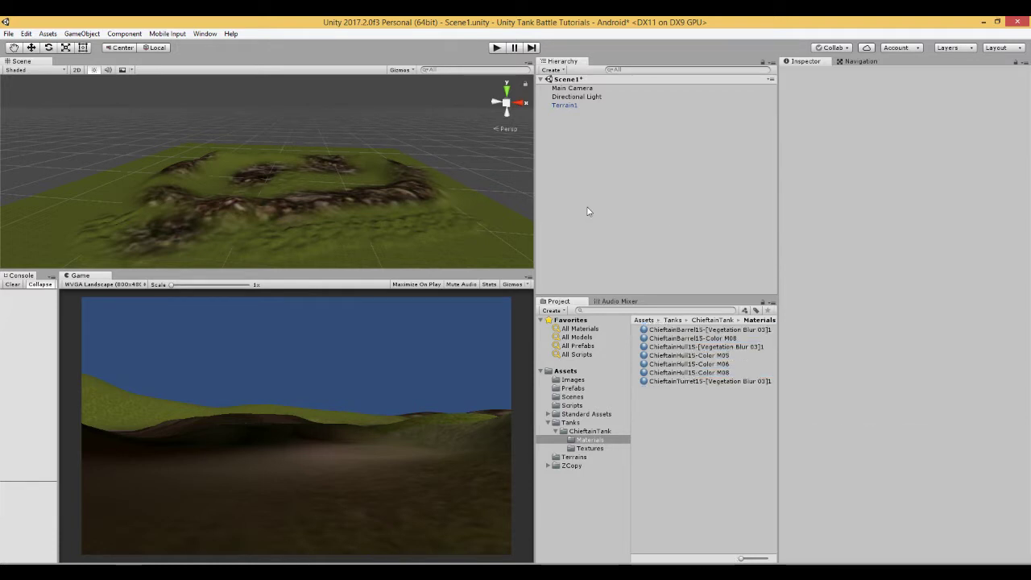
{"action": "left_click", "coordinate": [549, 423]}
{"action": "left_click", "coordinate": [570, 423]}
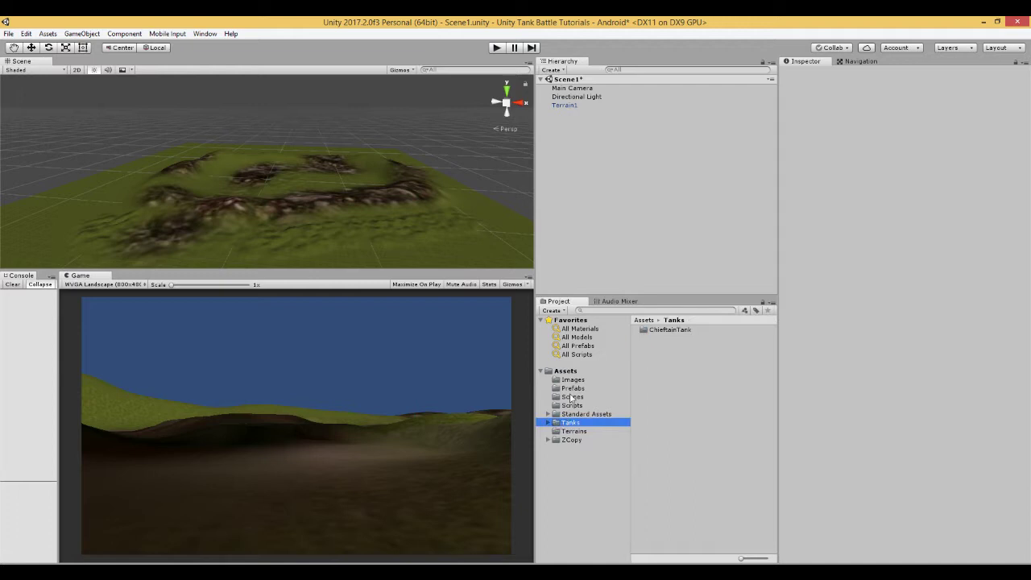
{"action": "left_click", "coordinate": [572, 388]}
{"action": "left_click", "coordinate": [658, 332]}
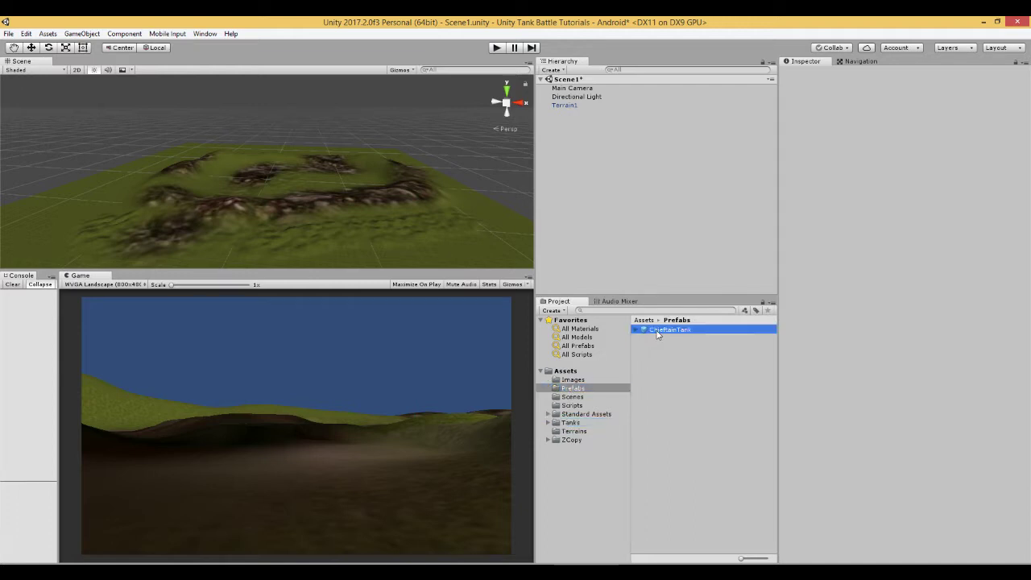
{"action": "left_click_drag", "start_coordinate": [657, 334], "coordinate": [569, 146]}
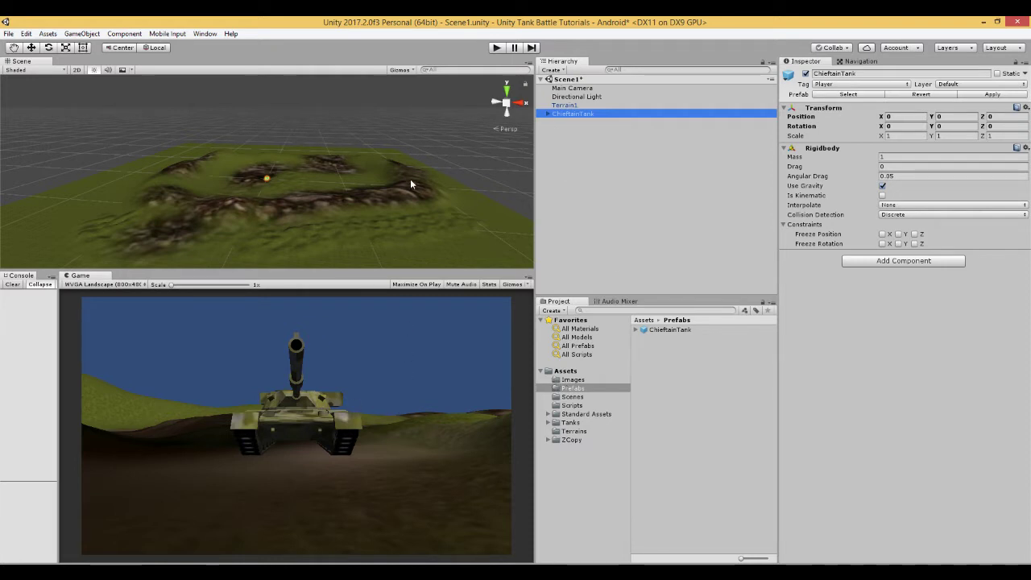
Zoom and orbit the Scene view to see the tank's side on the terrain
{"action": "scroll", "coordinate": [411, 184], "scroll_direction": "up", "scroll_amount": 6}
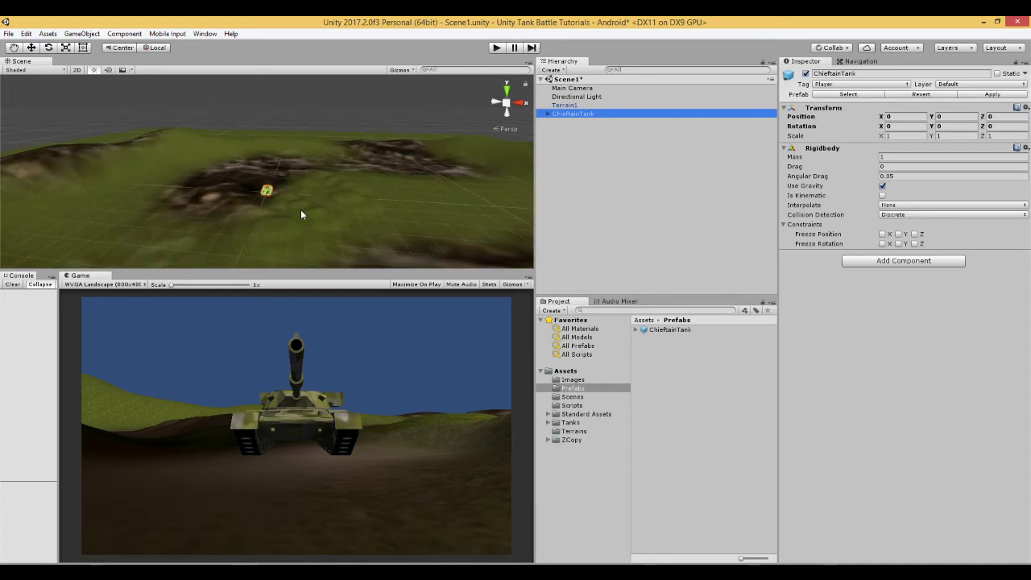
{"action": "scroll", "coordinate": [301, 210], "scroll_direction": "up", "scroll_amount": 3}
{"action": "left_click", "coordinate": [14, 48]}
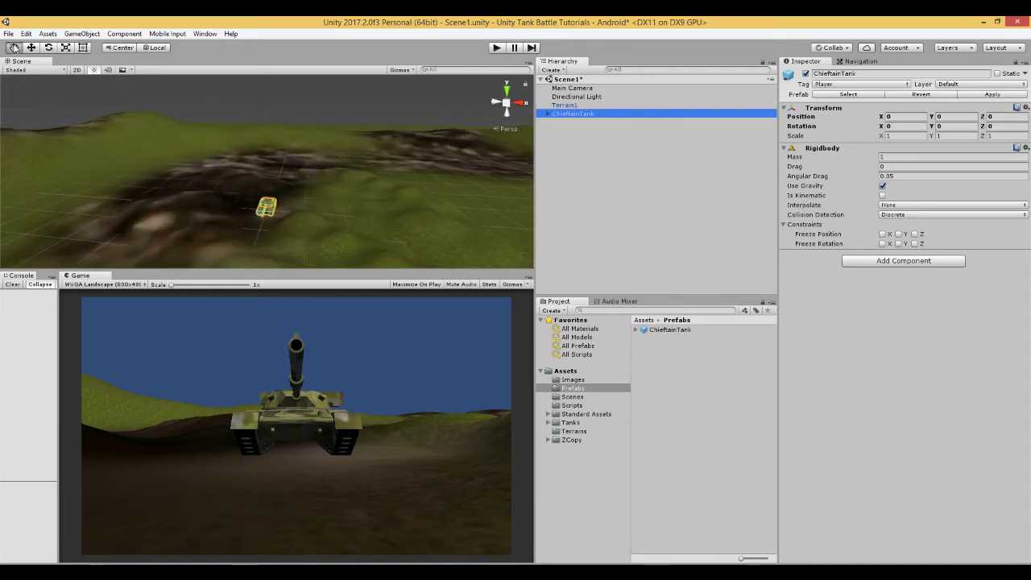
{"action": "scroll", "coordinate": [193, 150], "scroll_direction": "down", "scroll_amount": 4}
{"action": "scroll", "coordinate": [336, 180], "scroll_direction": "up", "scroll_amount": 5}
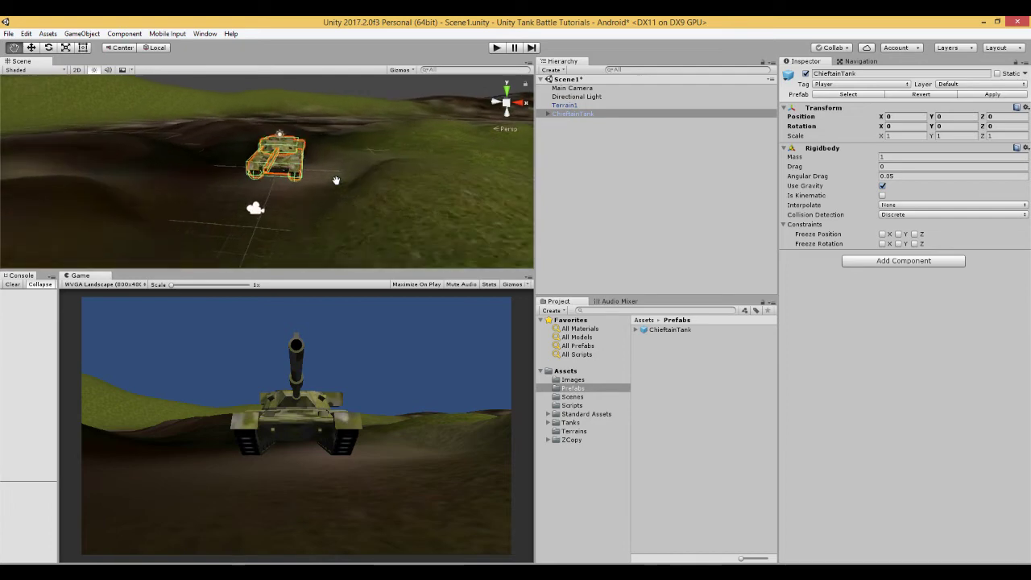
{"action": "scroll", "coordinate": [361, 155], "scroll_direction": "up", "scroll_amount": 3}
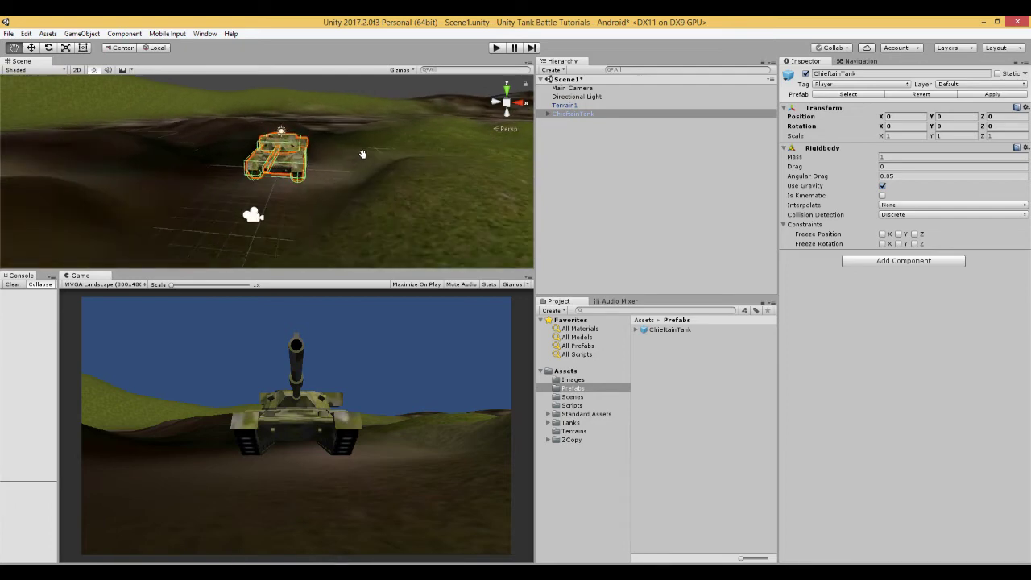
{"action": "left_click_drag", "start_coordinate": [381, 154], "coordinate": [321, 170], "text": "alt"}
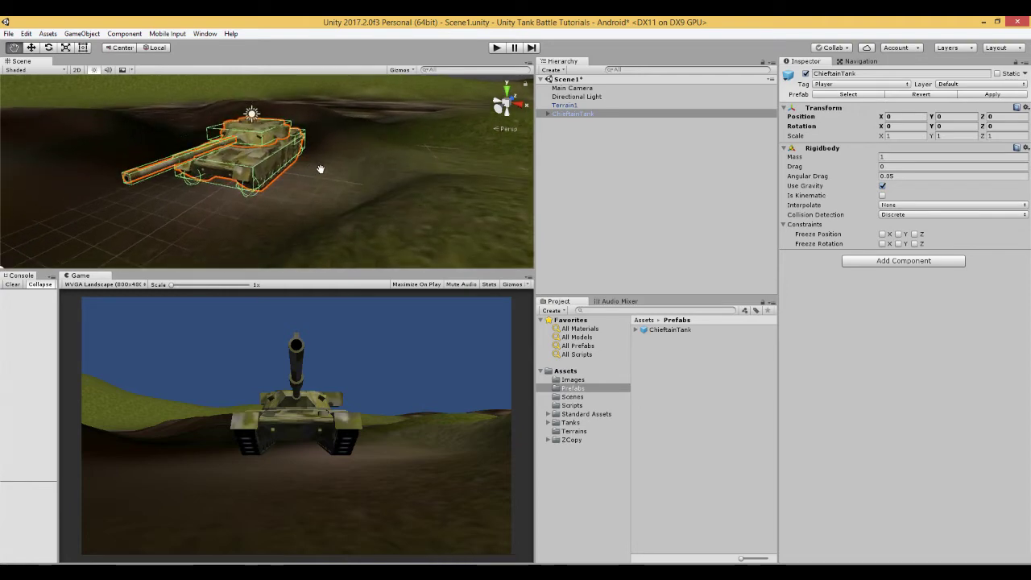